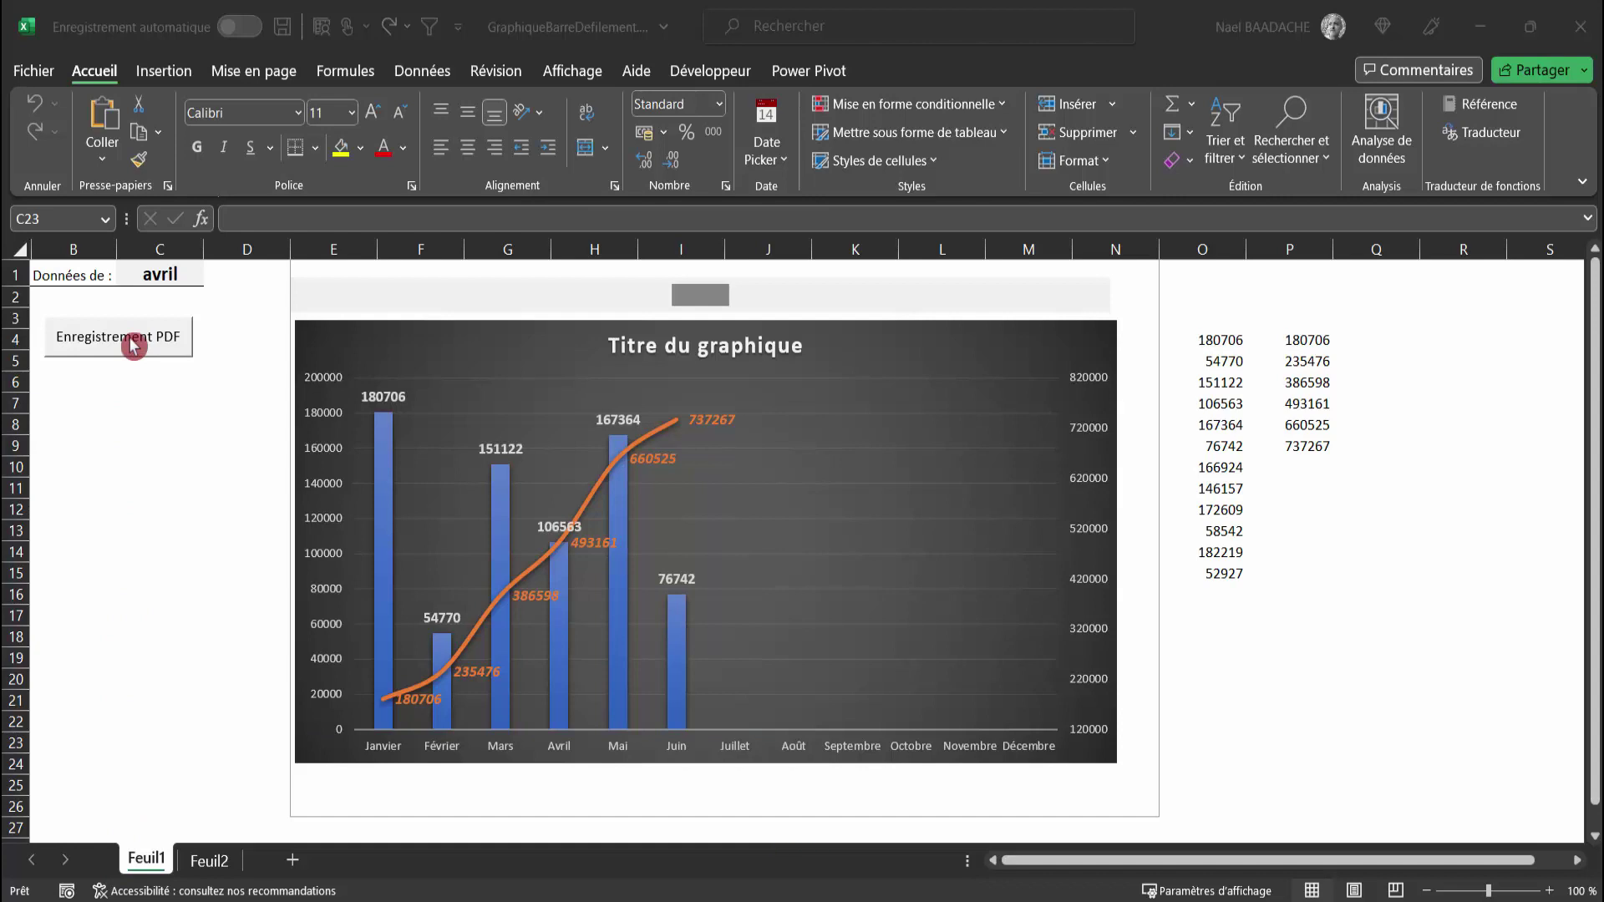
Run the Enregistrement PDF export into a new desktop folder 'Essai' and dismiss the 'Dossier Créé !!' message.
left_click(116, 344)
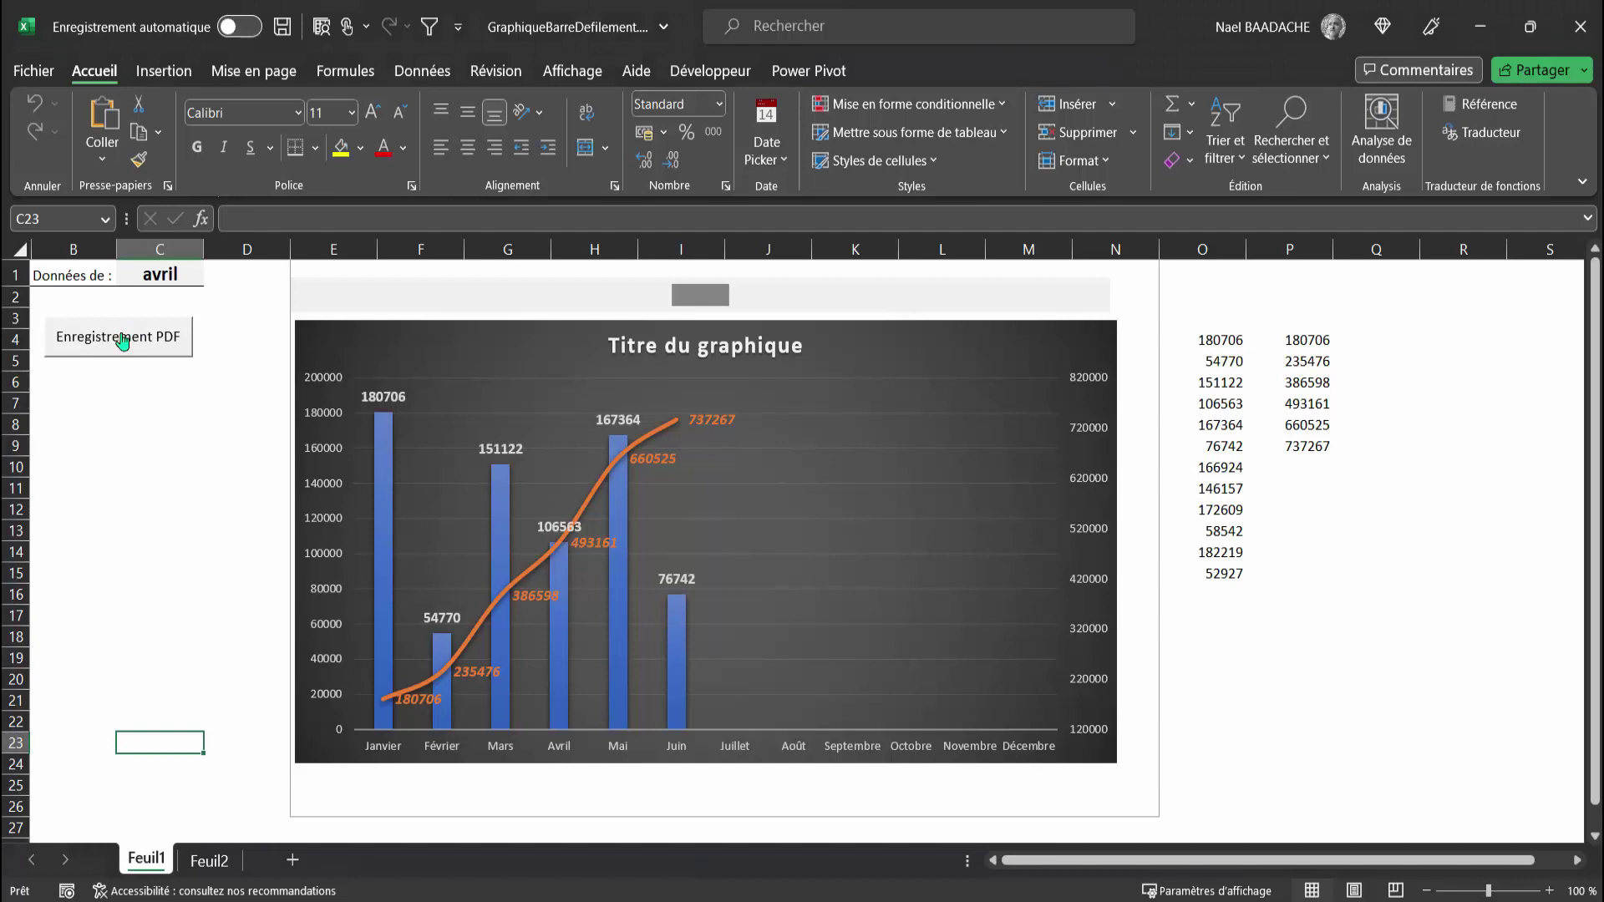
left_click_drag(1321, 419, 702, 433)
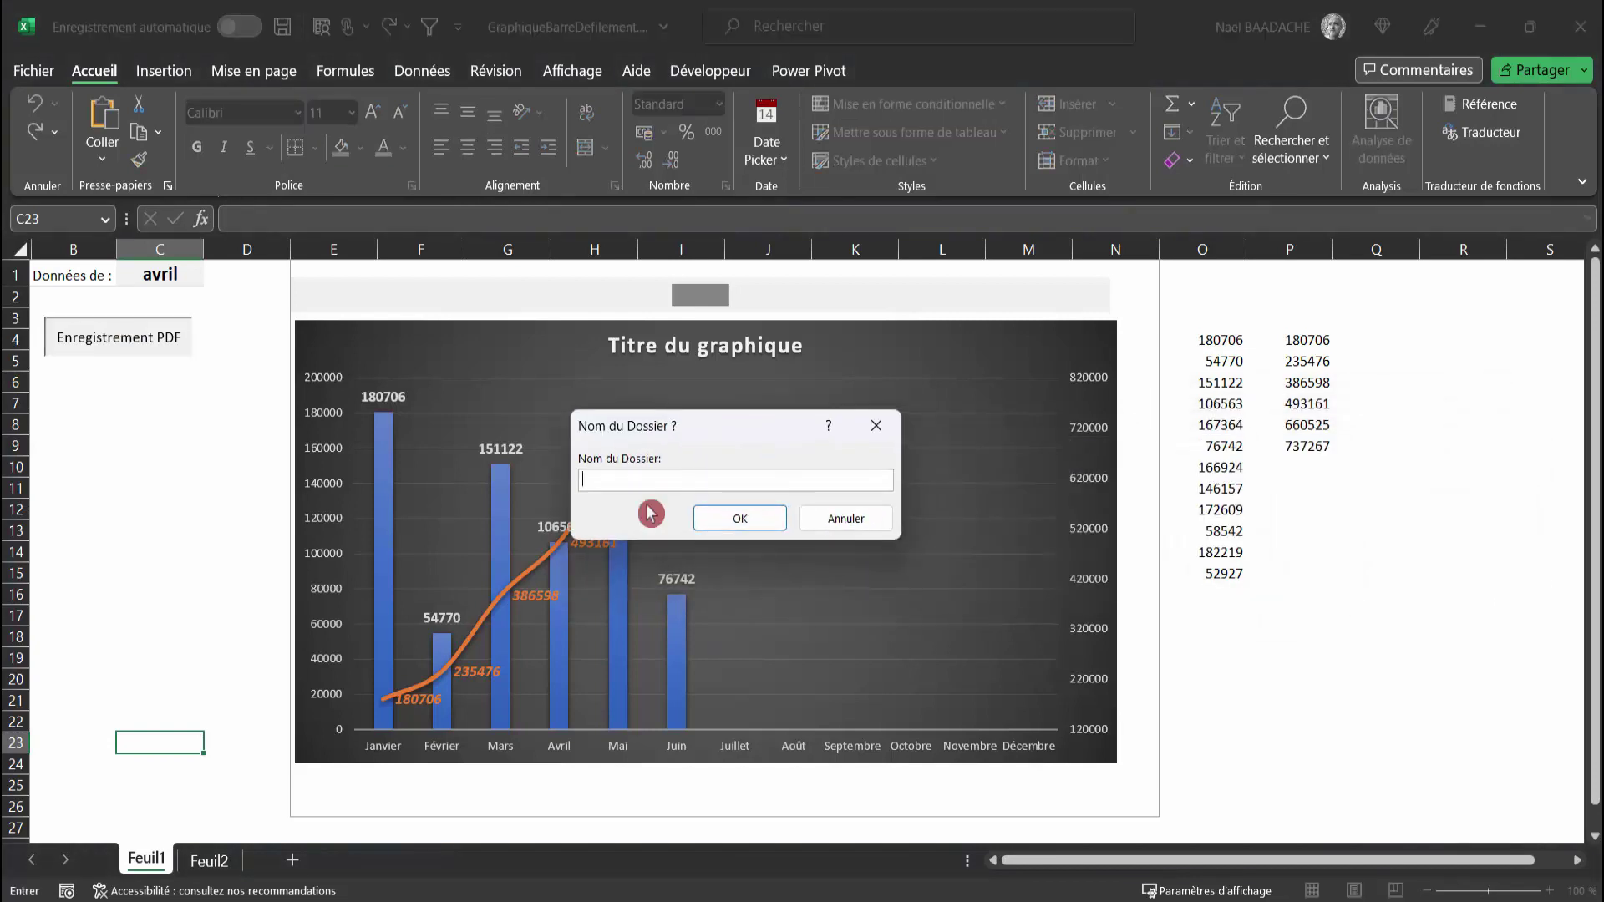
type("Essai")
left_click(738, 518)
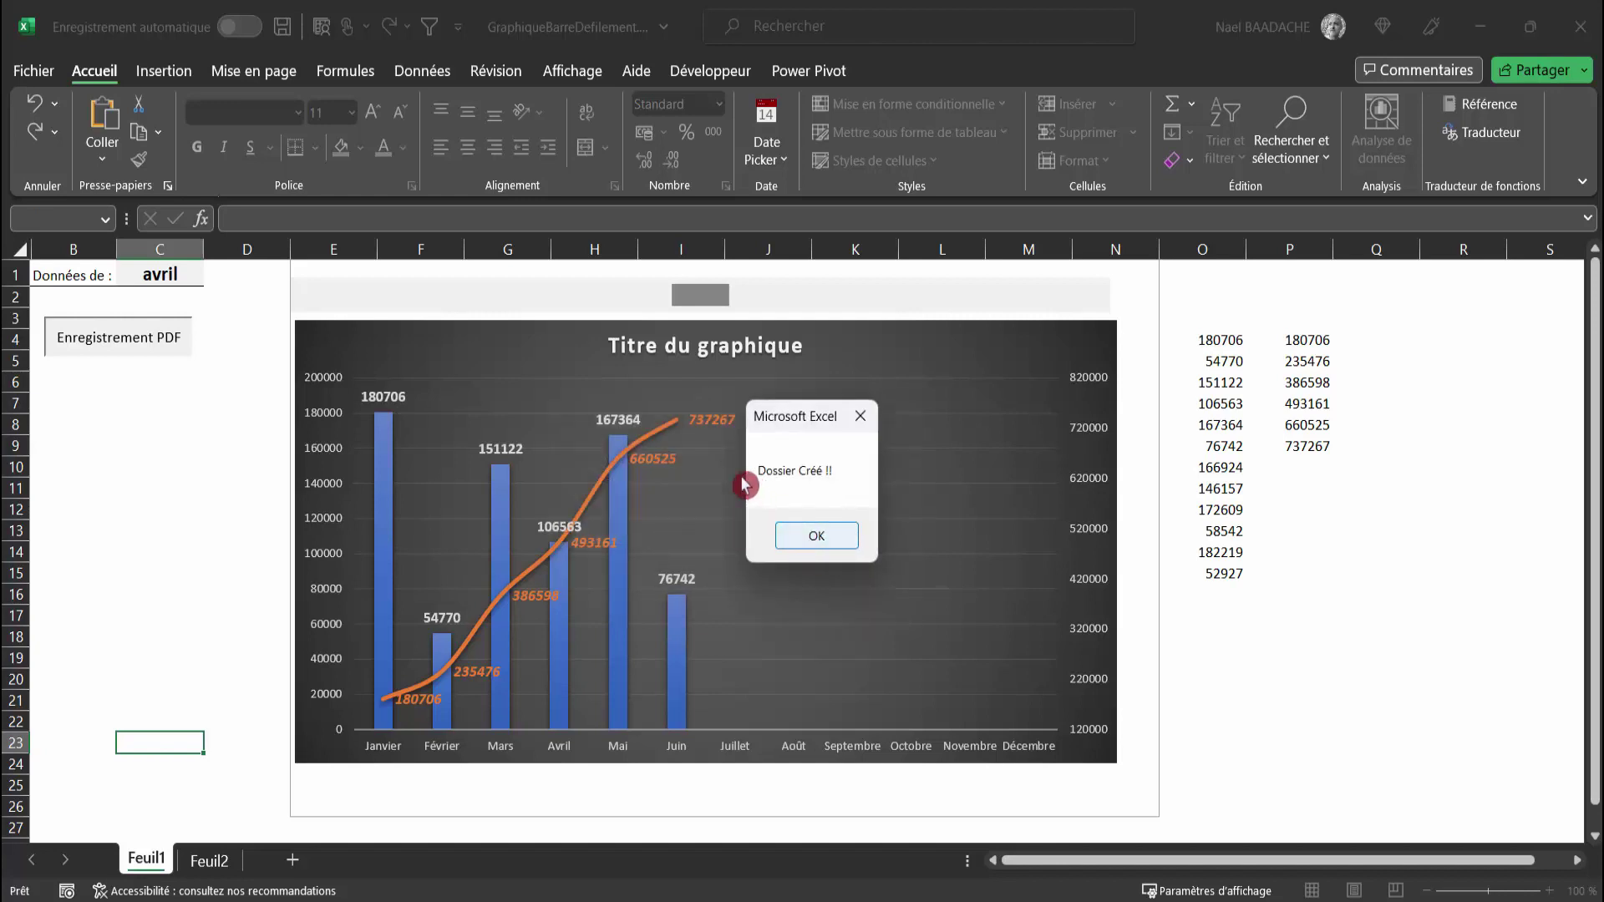
left_click(809, 539)
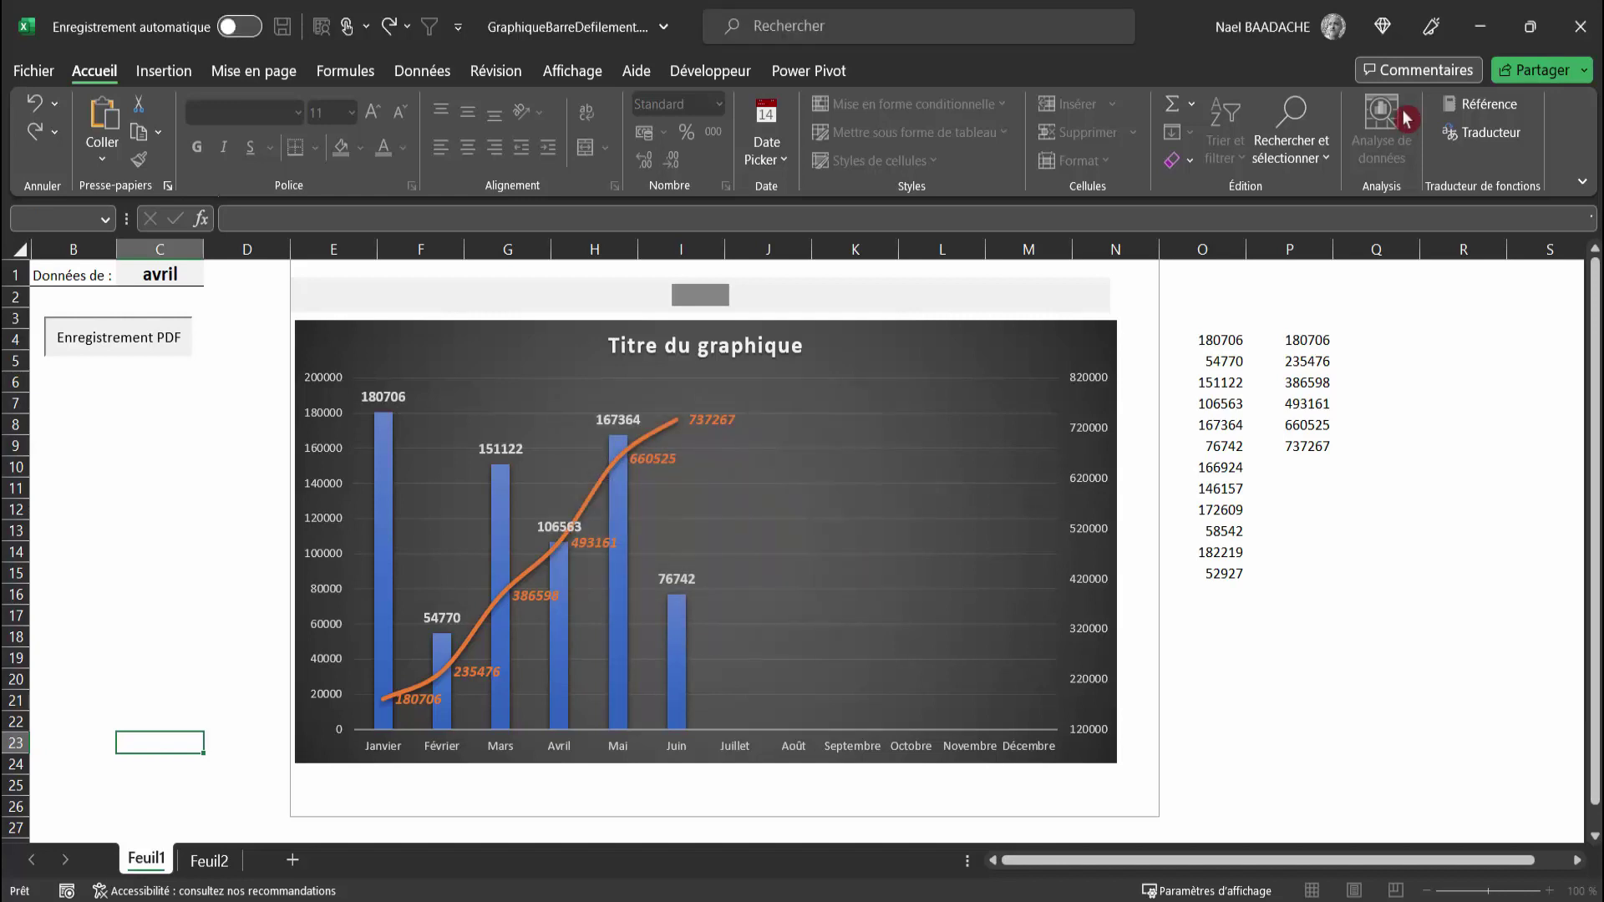
double_click(1476, 32)
Open Données_de_avril.pdf from the desktop Essai folder to check the chart export, then close it.
left_click(1461, 85)
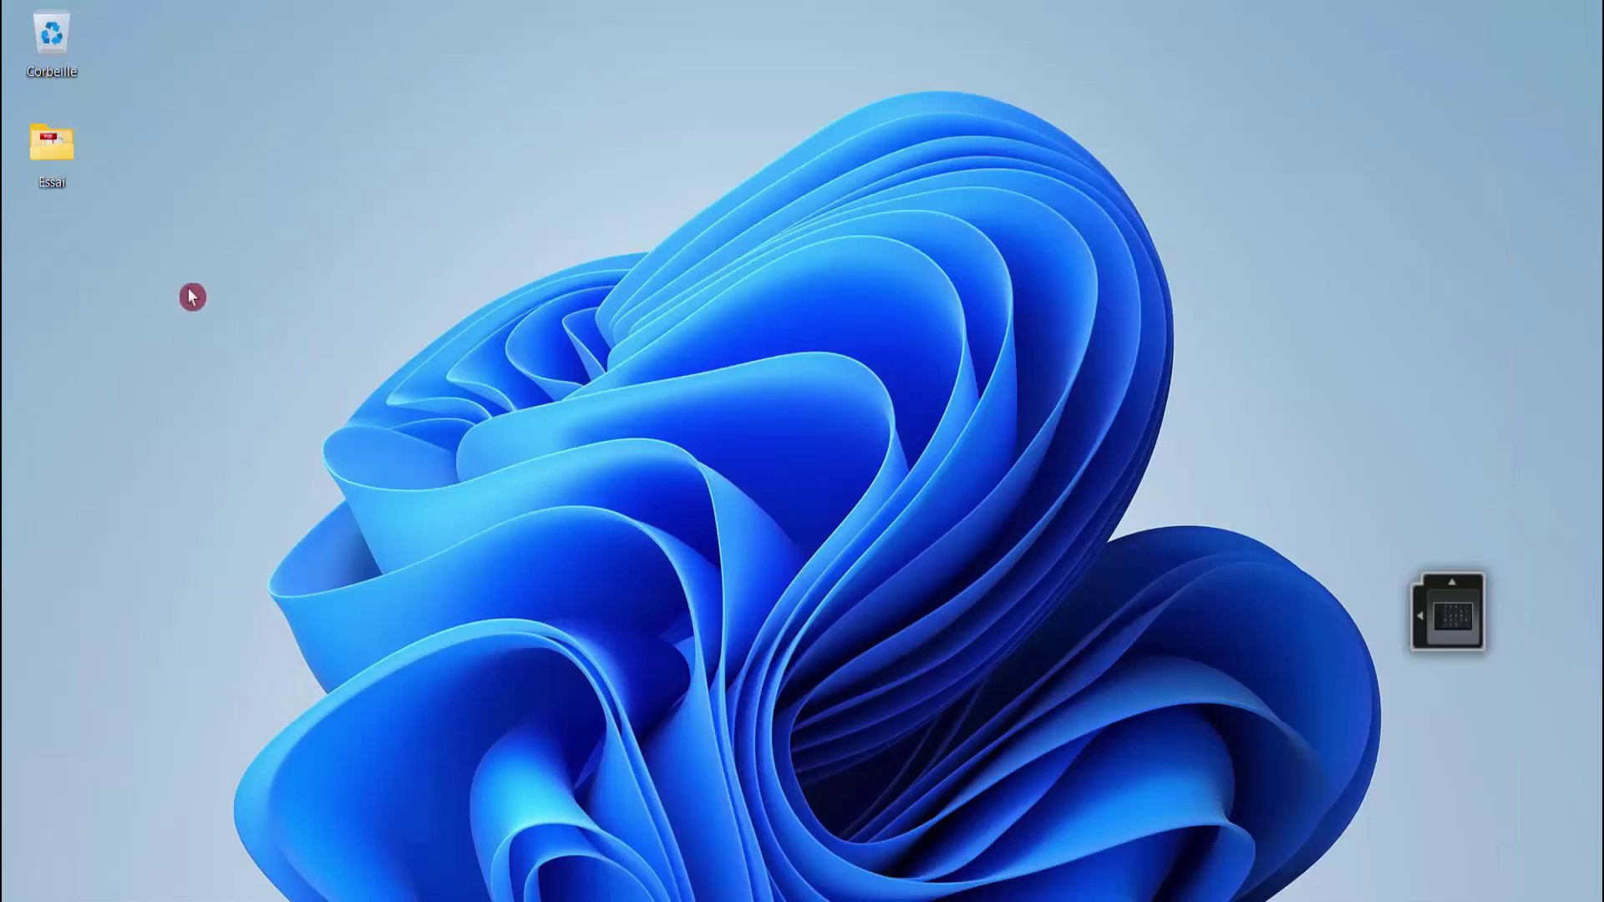
double_click(61, 153)
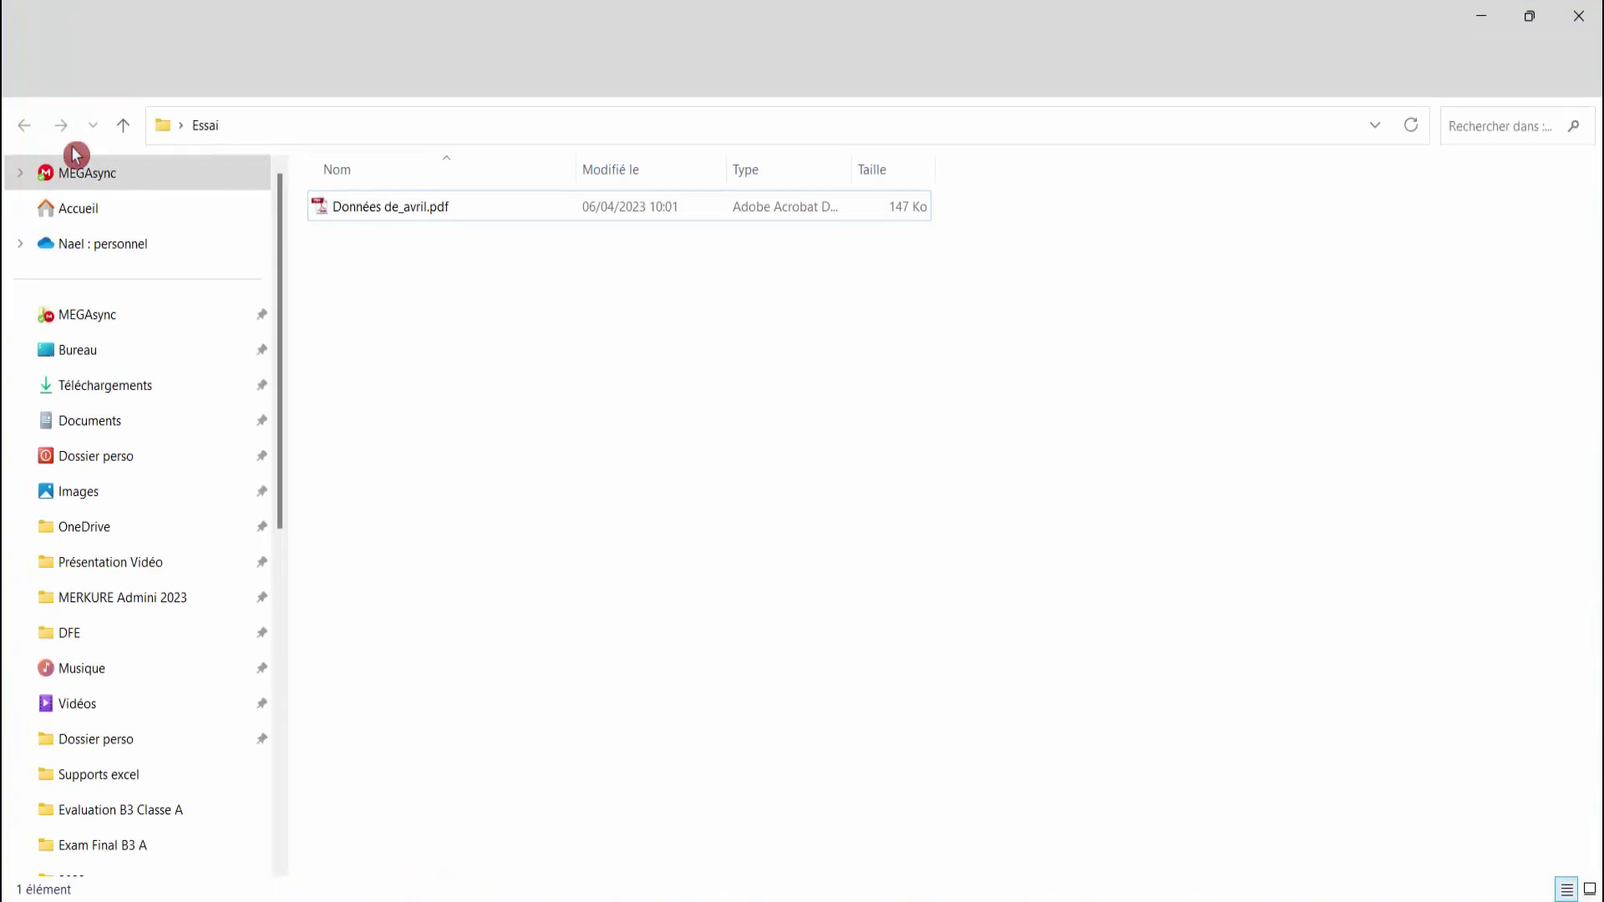
double_click(410, 210)
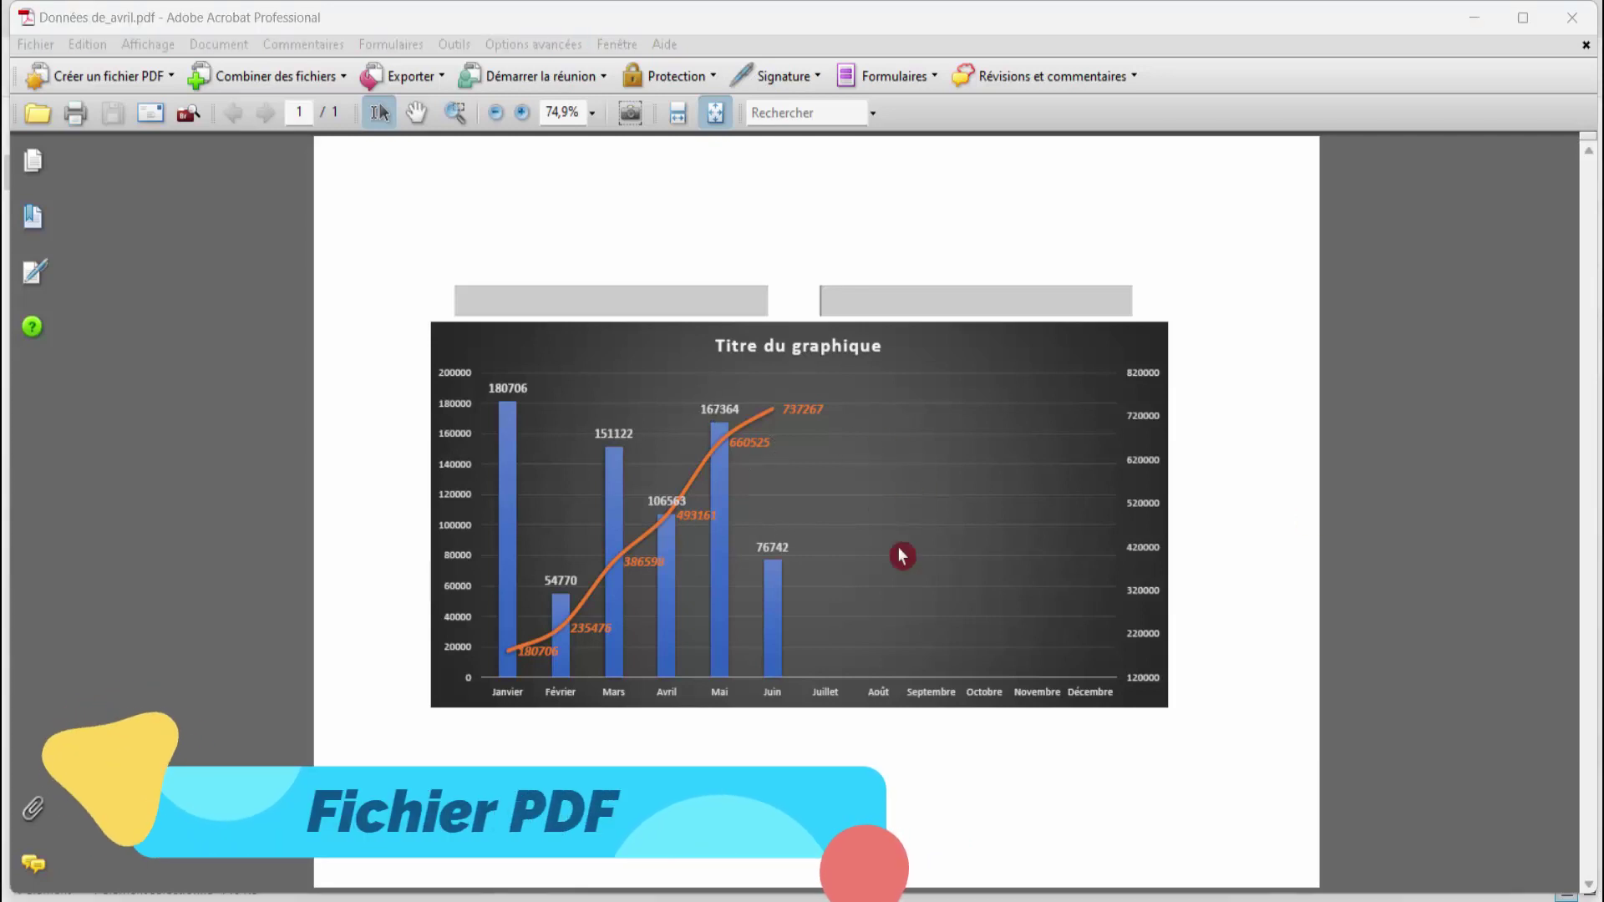
left_click(1574, 21)
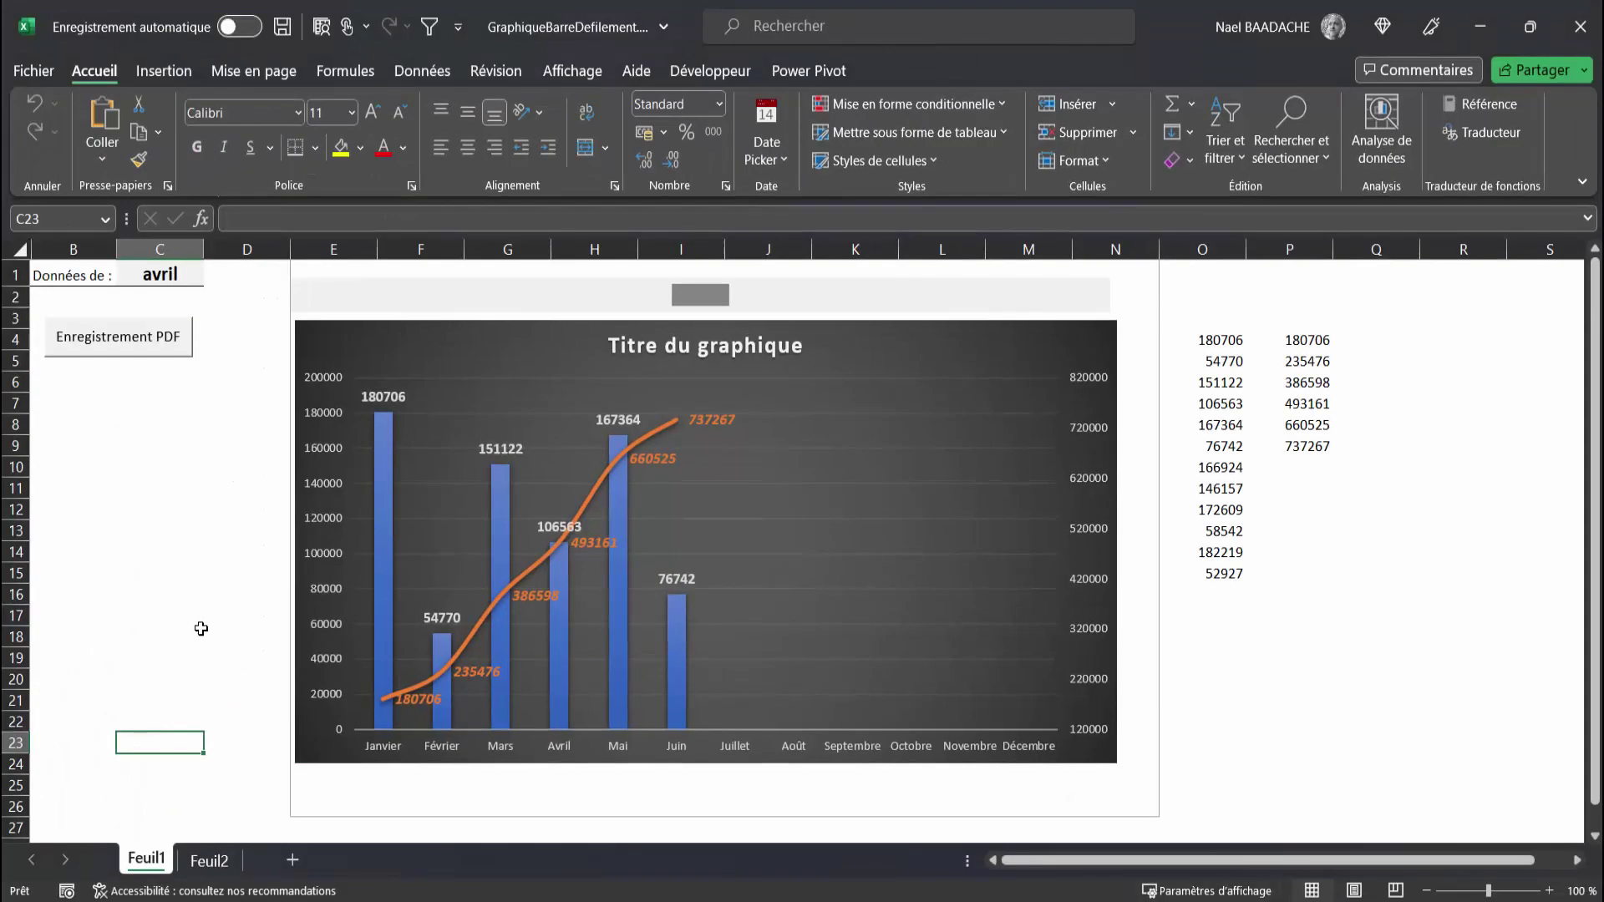
Review Module1's EnregistrementPDF code in the VBA editor, then return to the Feuil2 sheet.
left_click(712, 74)
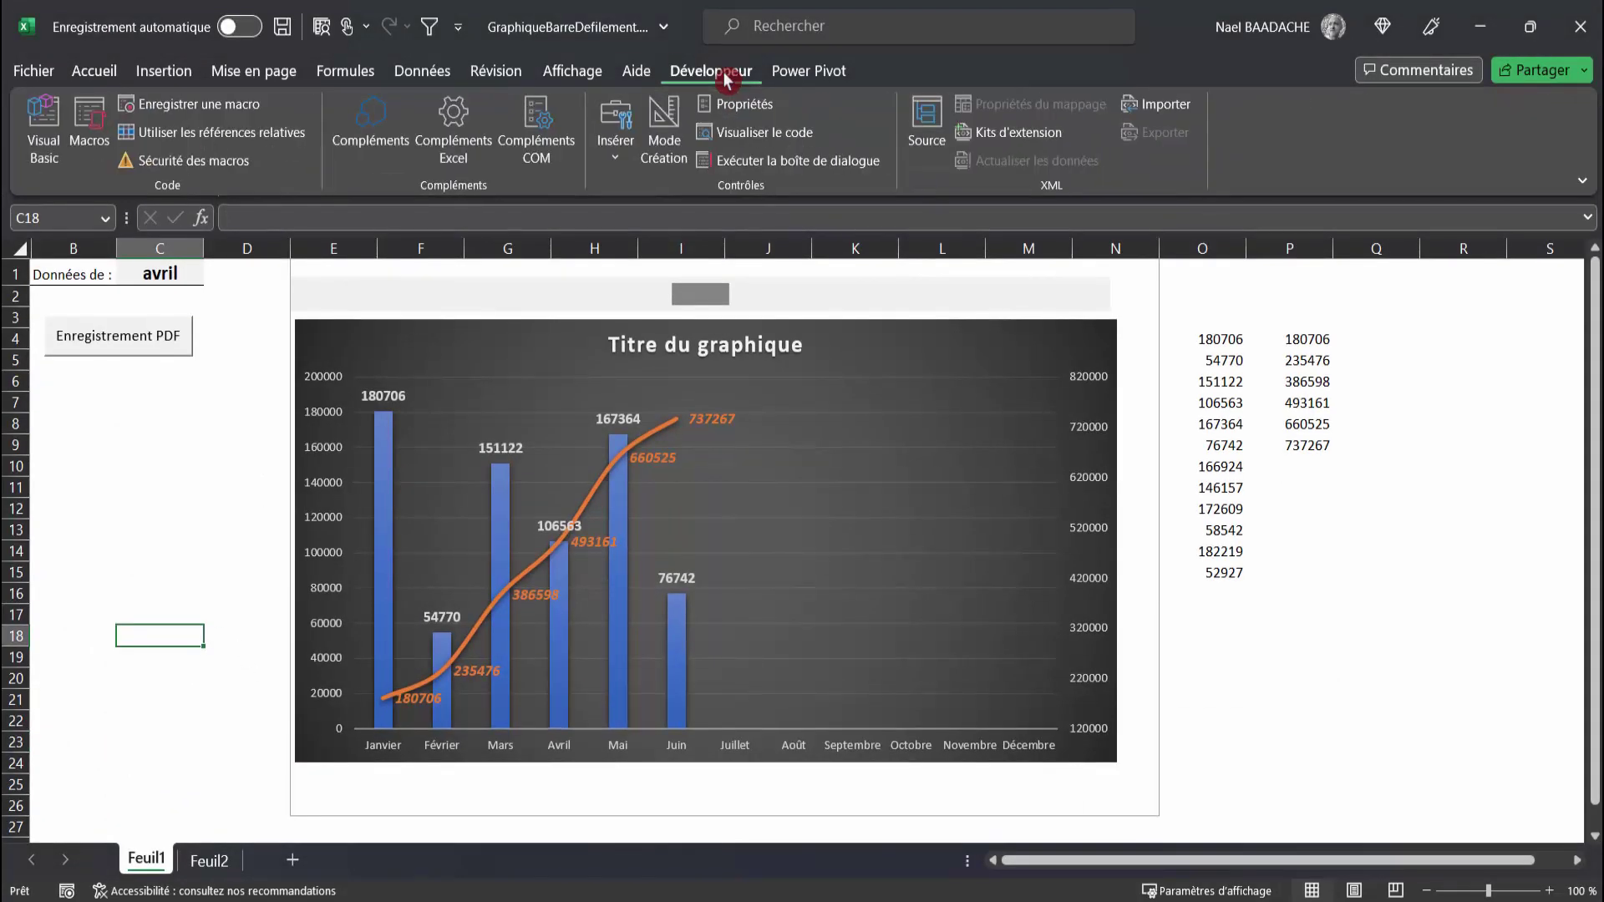
left_click(46, 117)
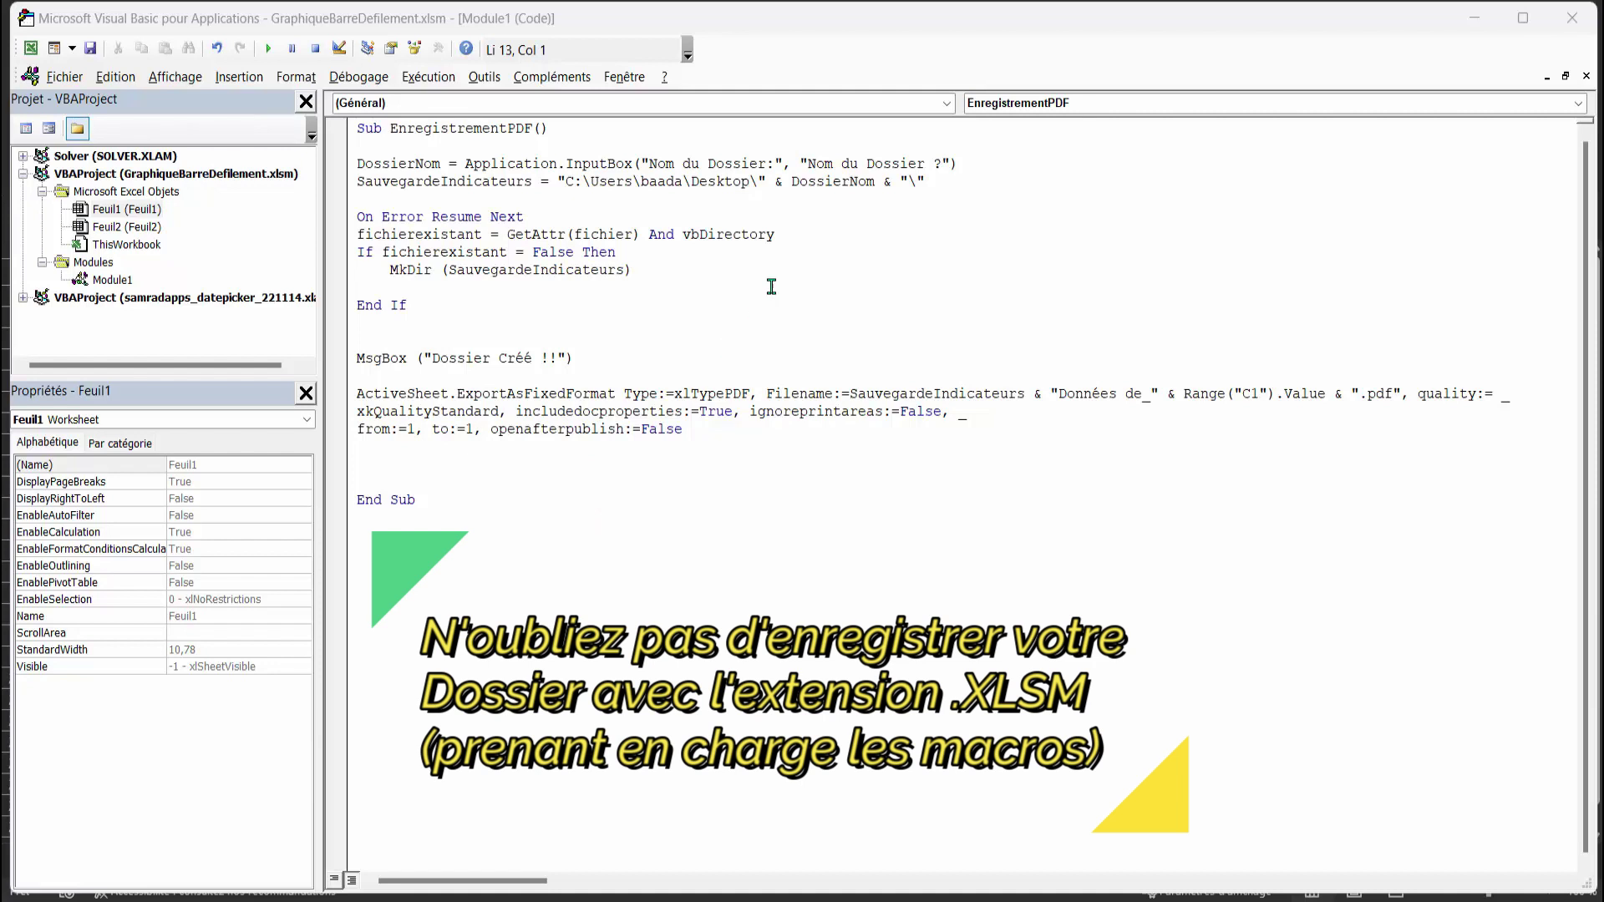
left_click(32, 49)
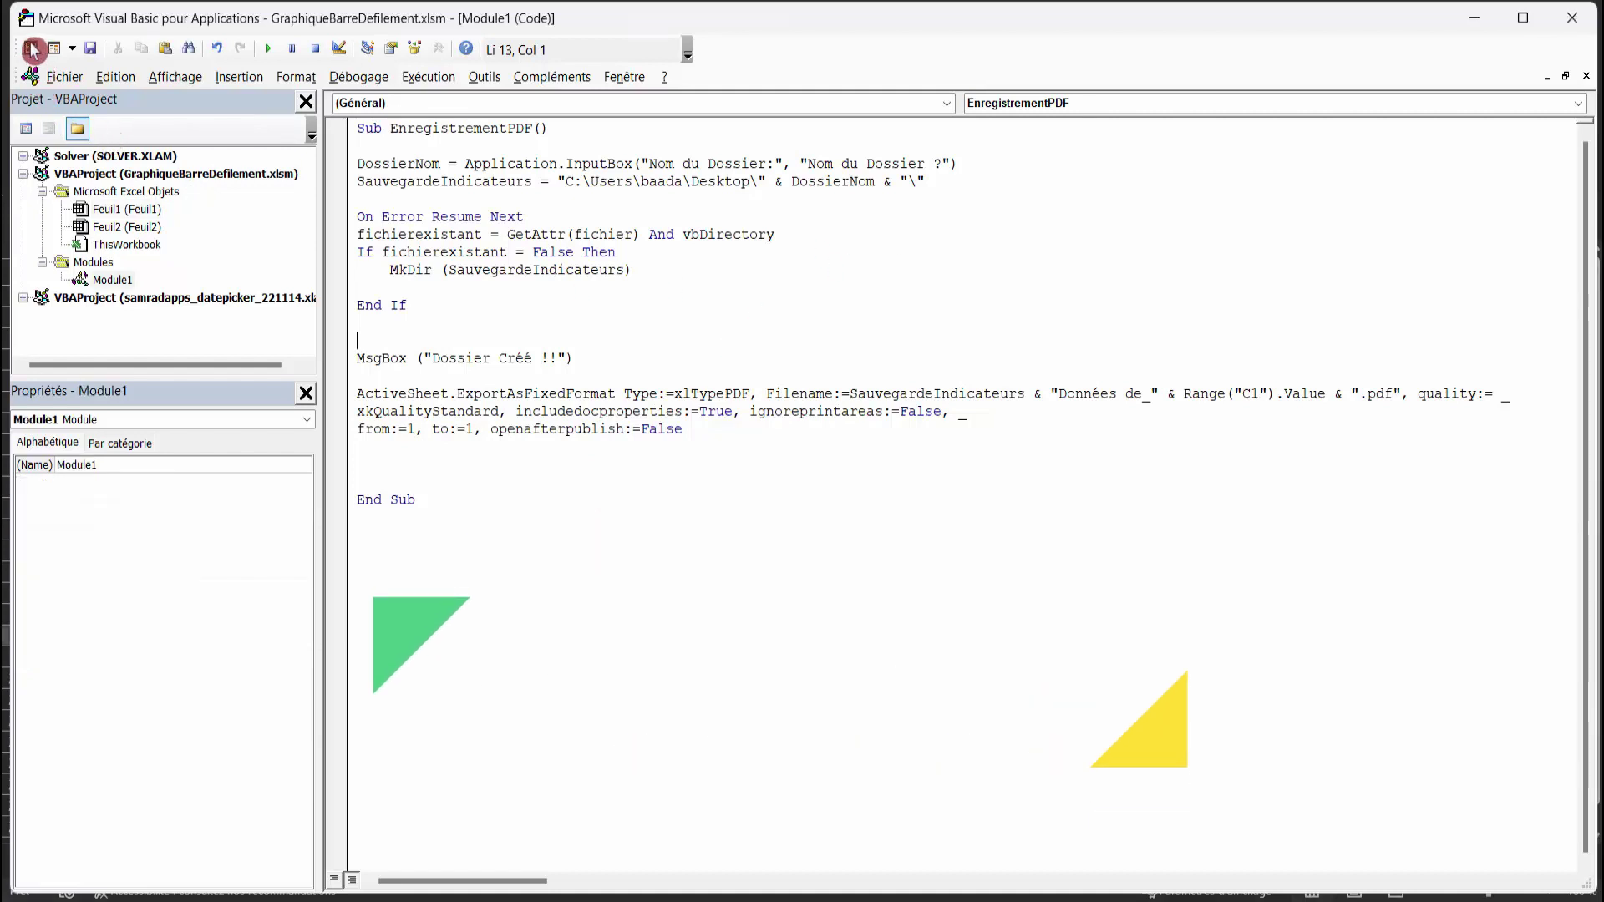
left_click(32, 48)
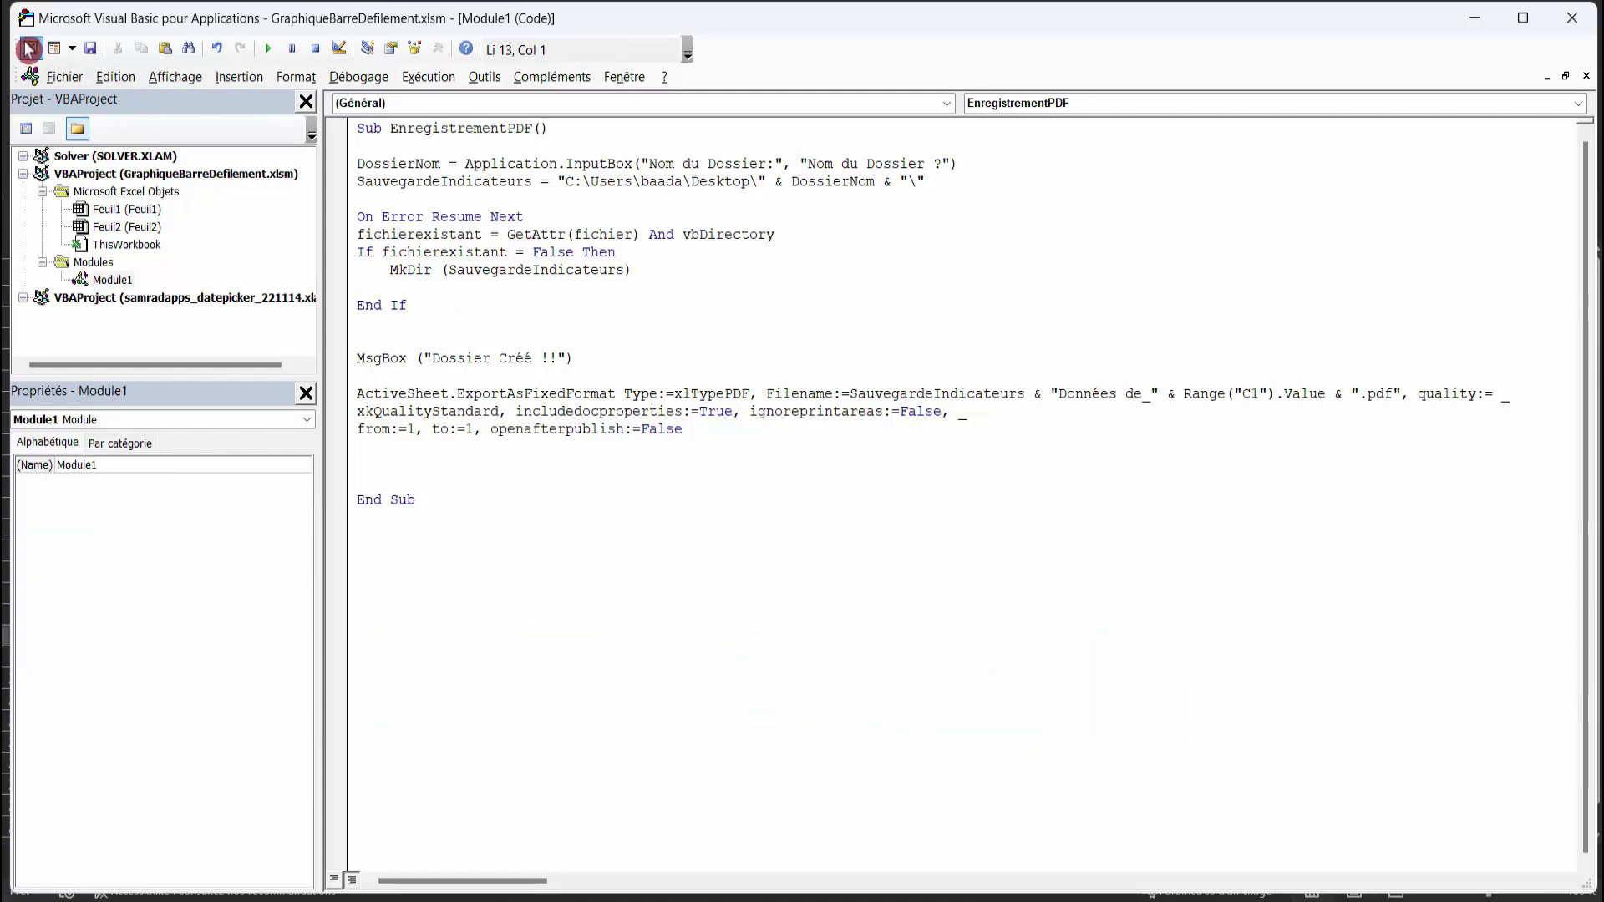
left_click(208, 867)
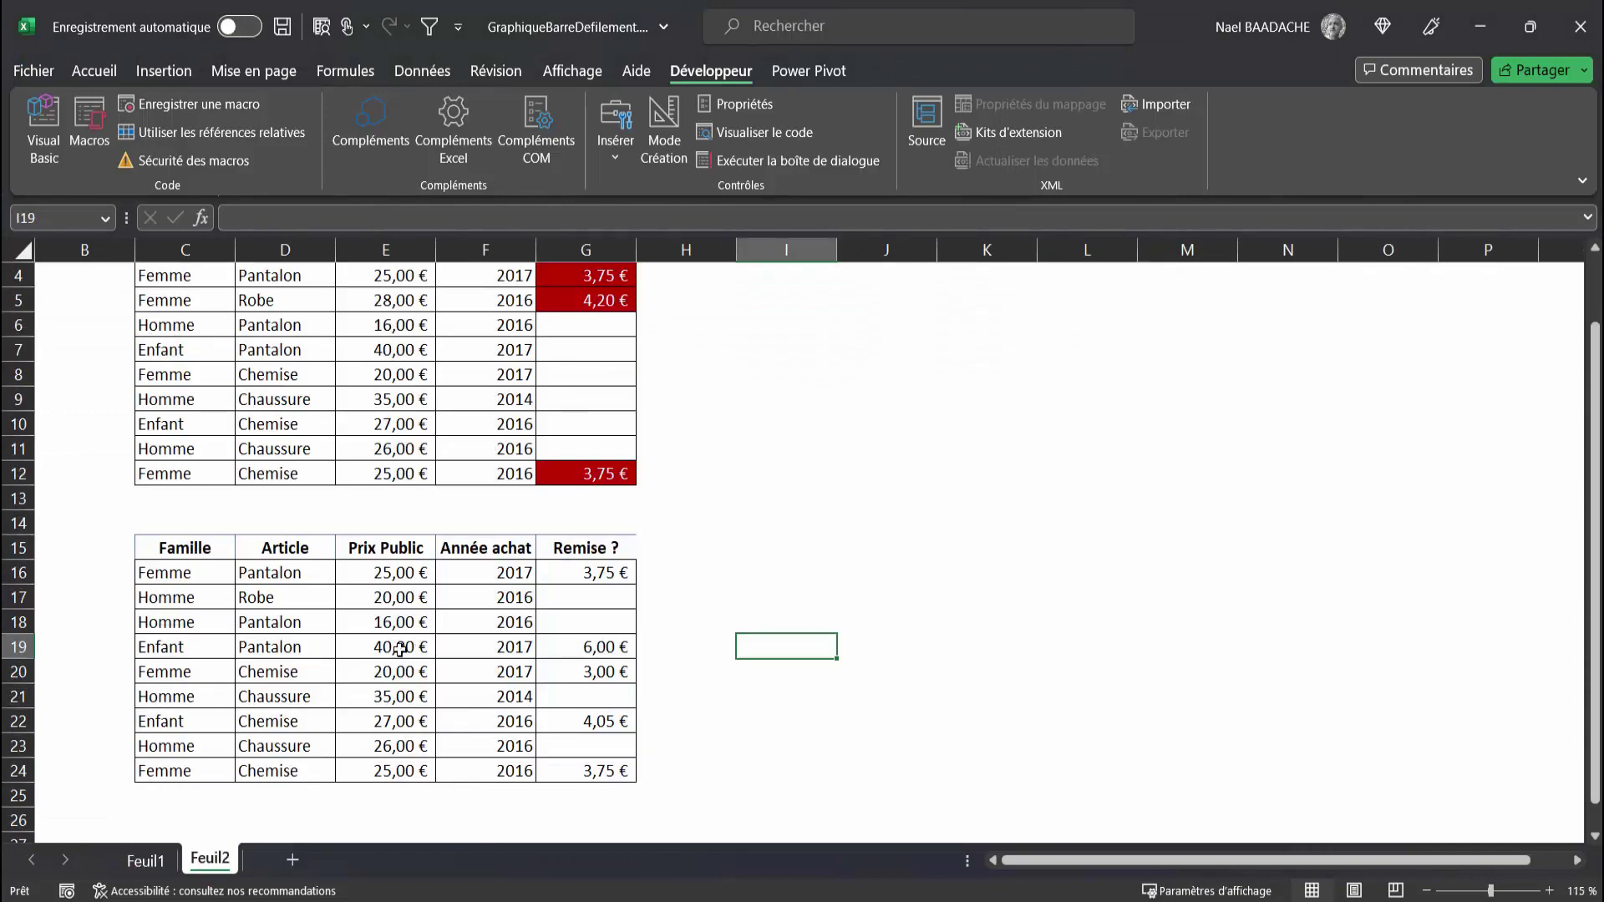
Leave the Feuil2 tables and return to the Feuil1 chart sheet, selecting cell C11.
left_click(773, 541)
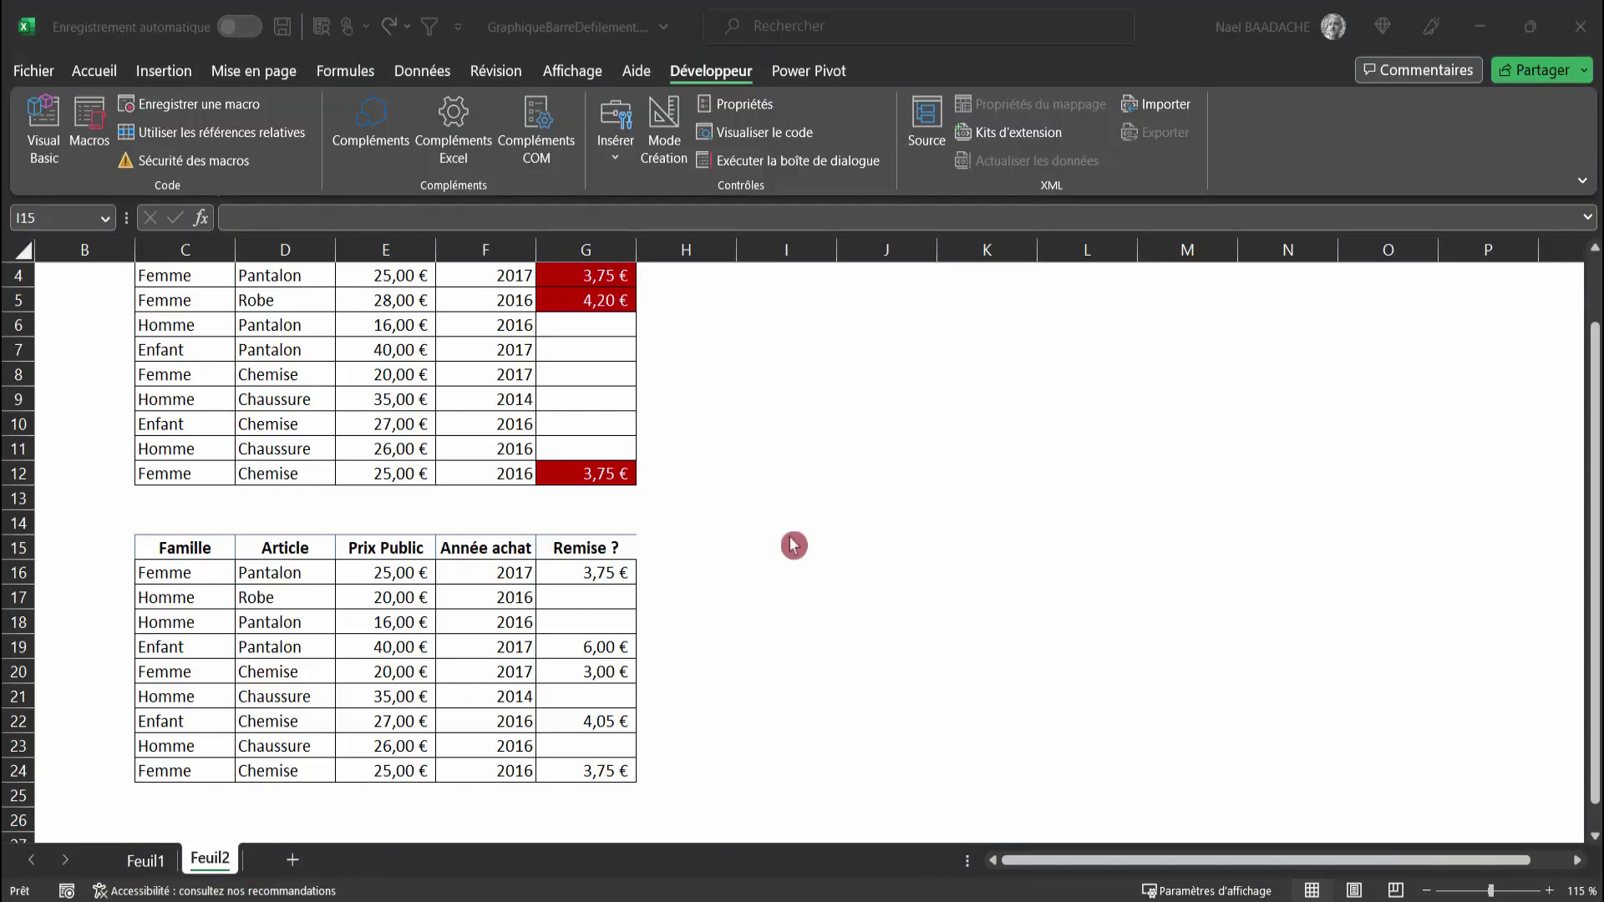
left_click(794, 545)
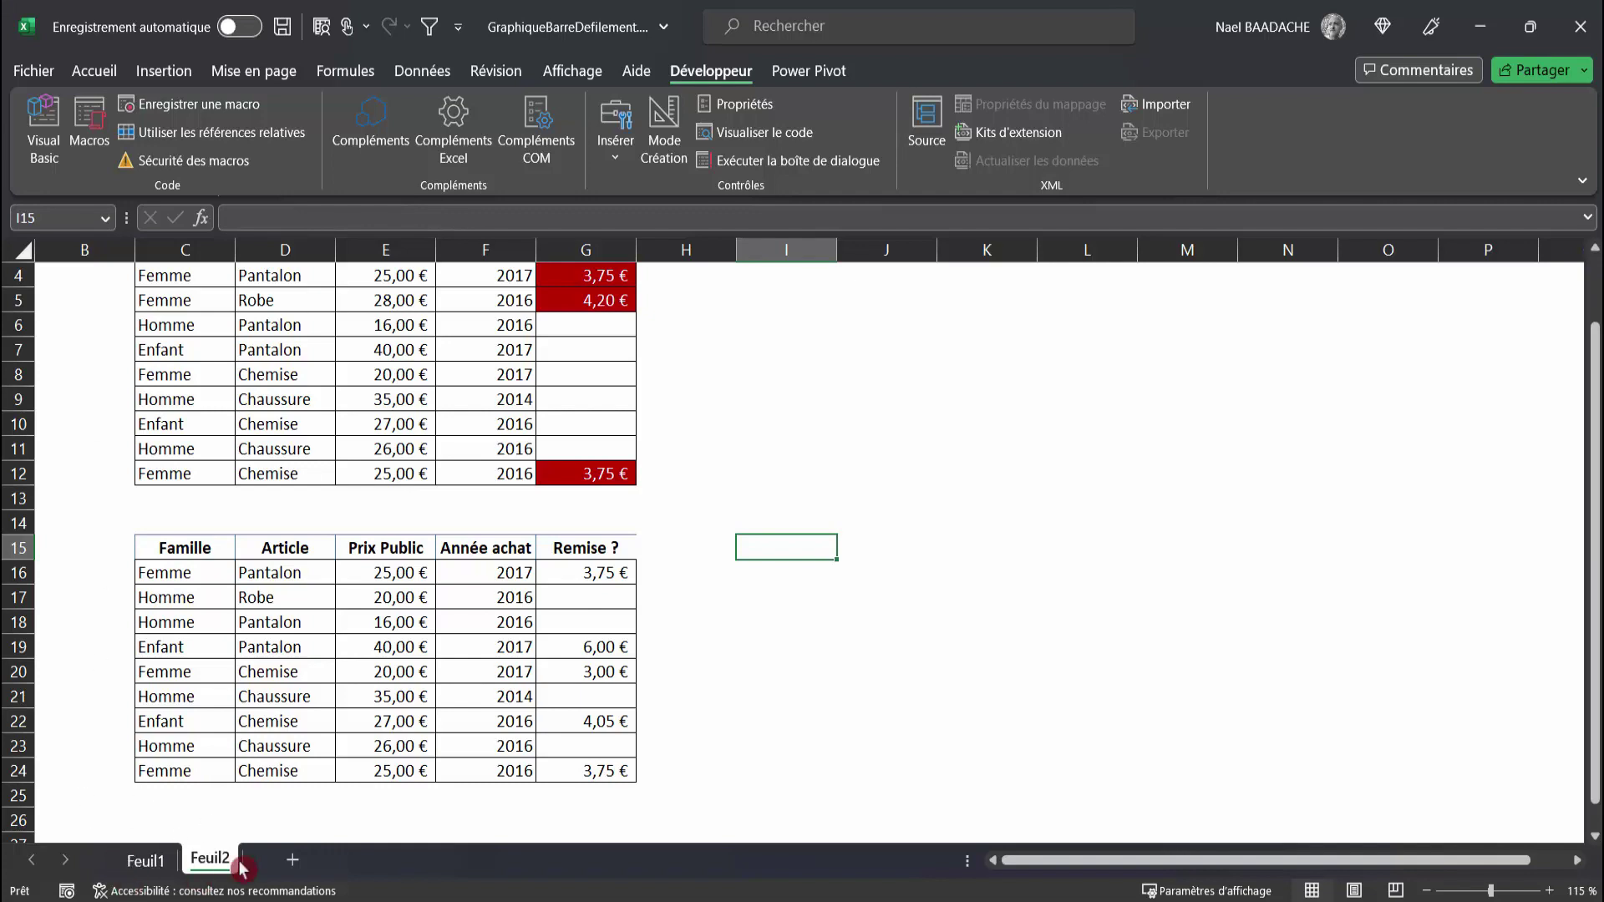
left_click(147, 861)
left_click(202, 480)
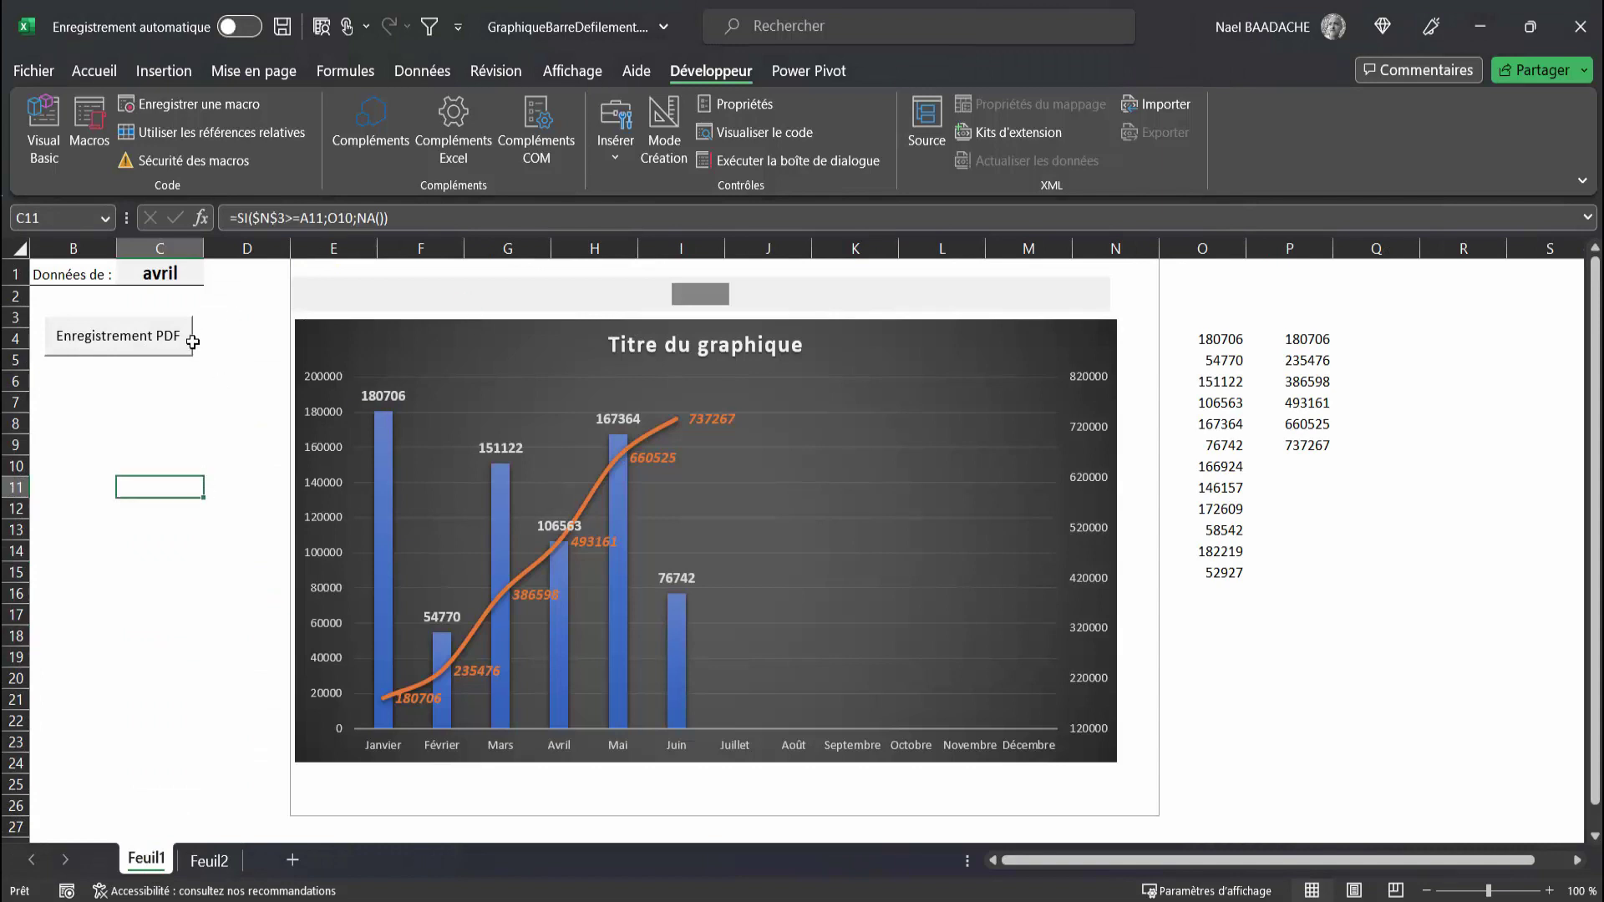
left_click(27, 115)
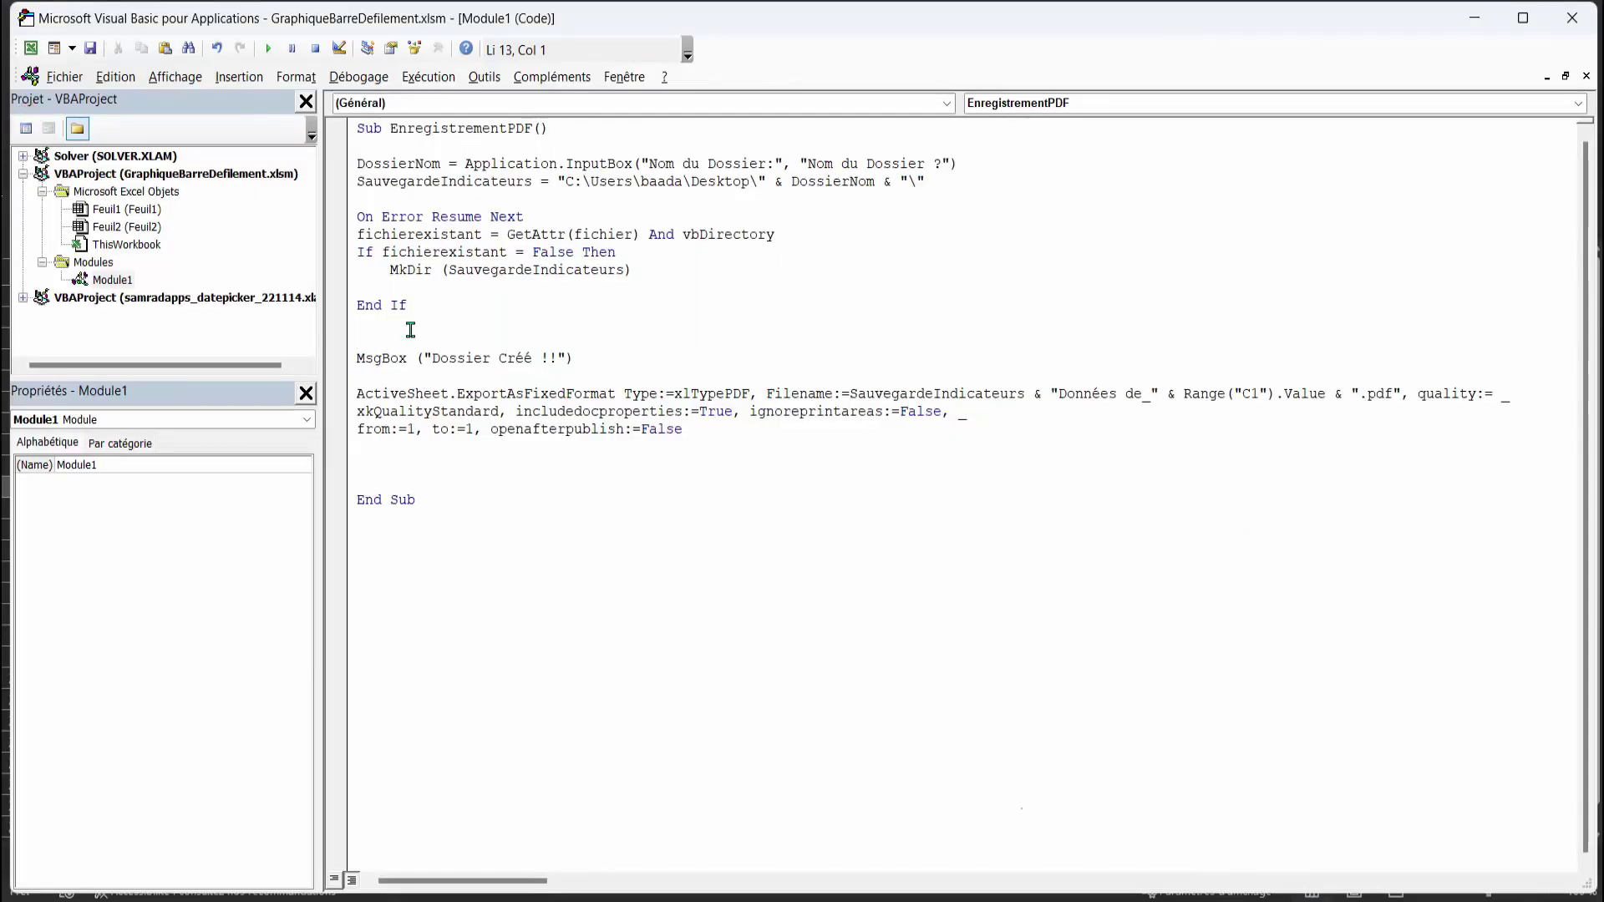
left_click(1578, 20)
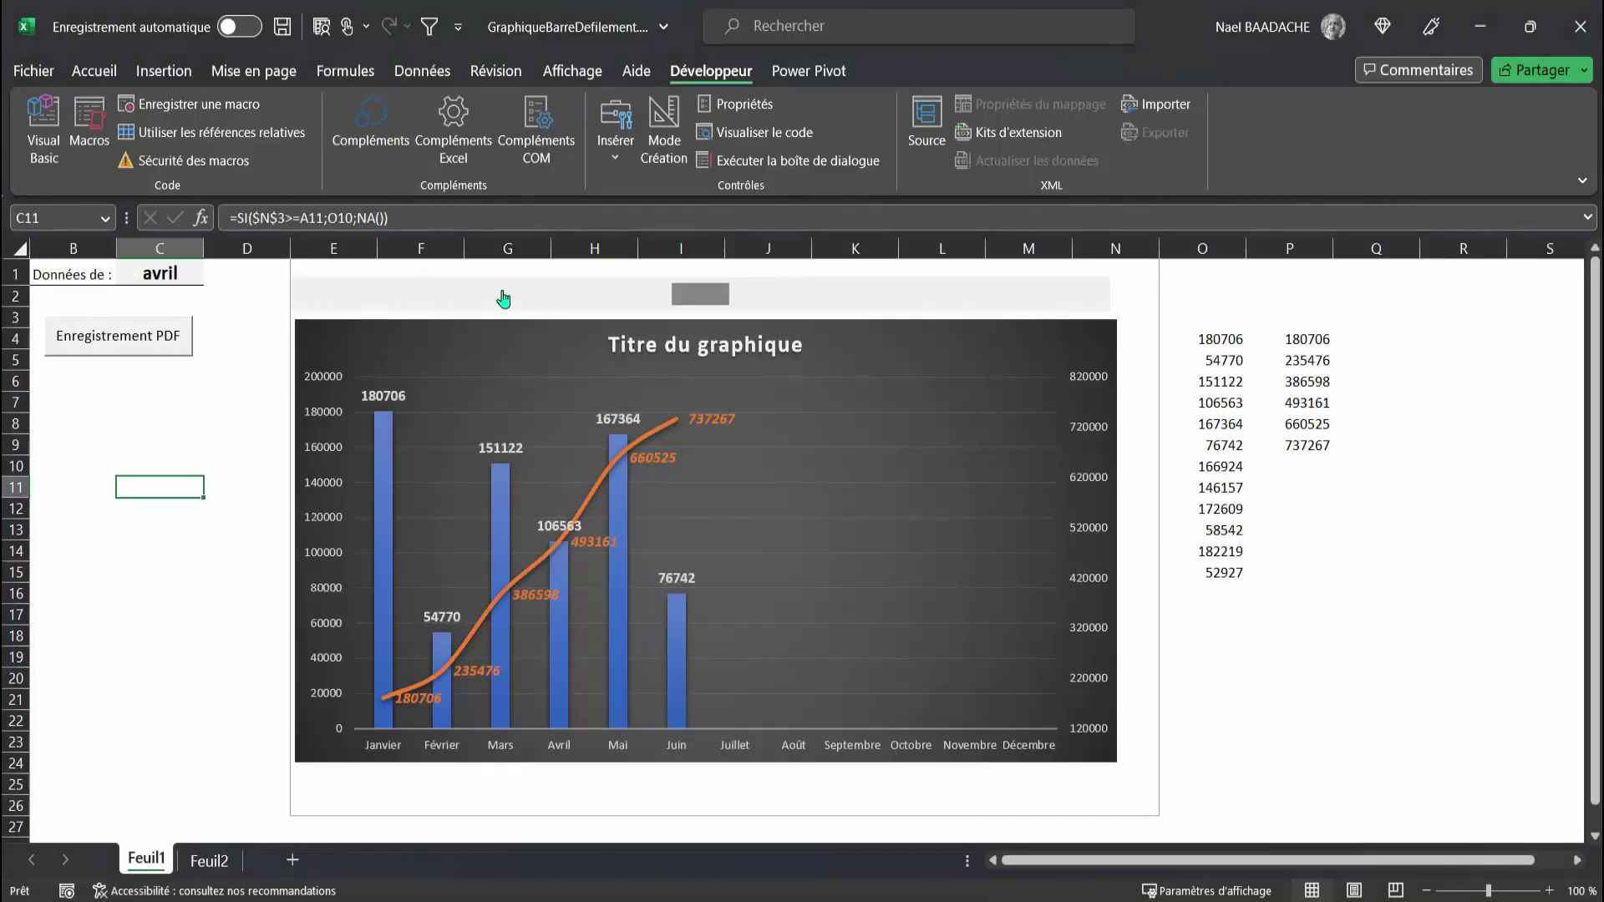
Move the chart's month scroll bar so the chart shows Janvier through Août.
left_click_drag(700, 300, 881, 303)
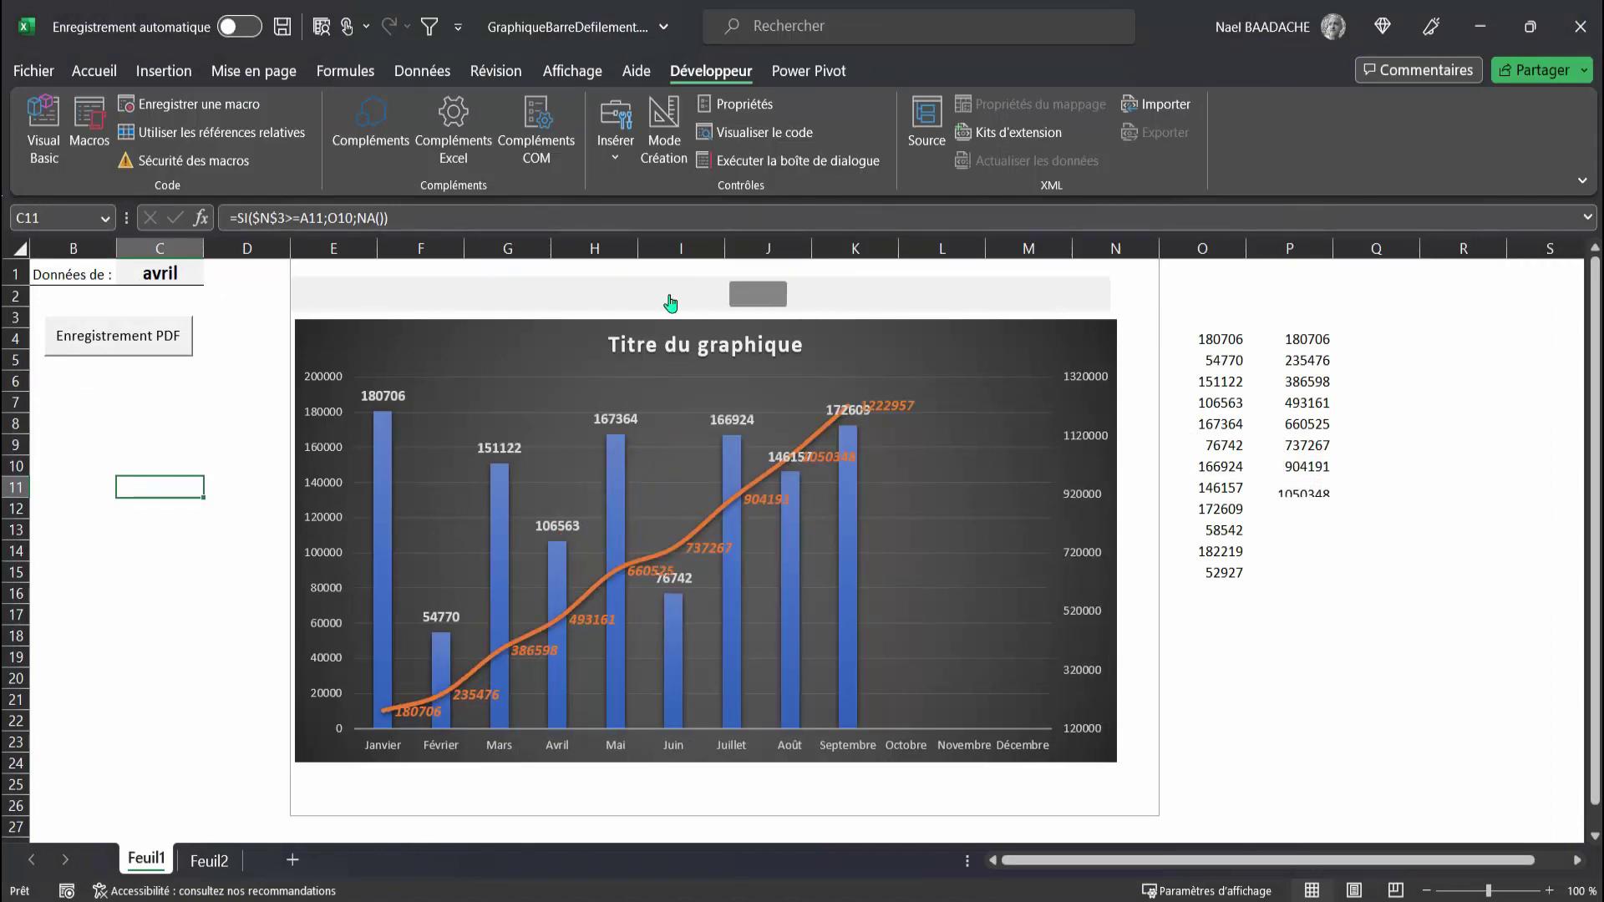
left_click_drag(880, 302, 644, 296)
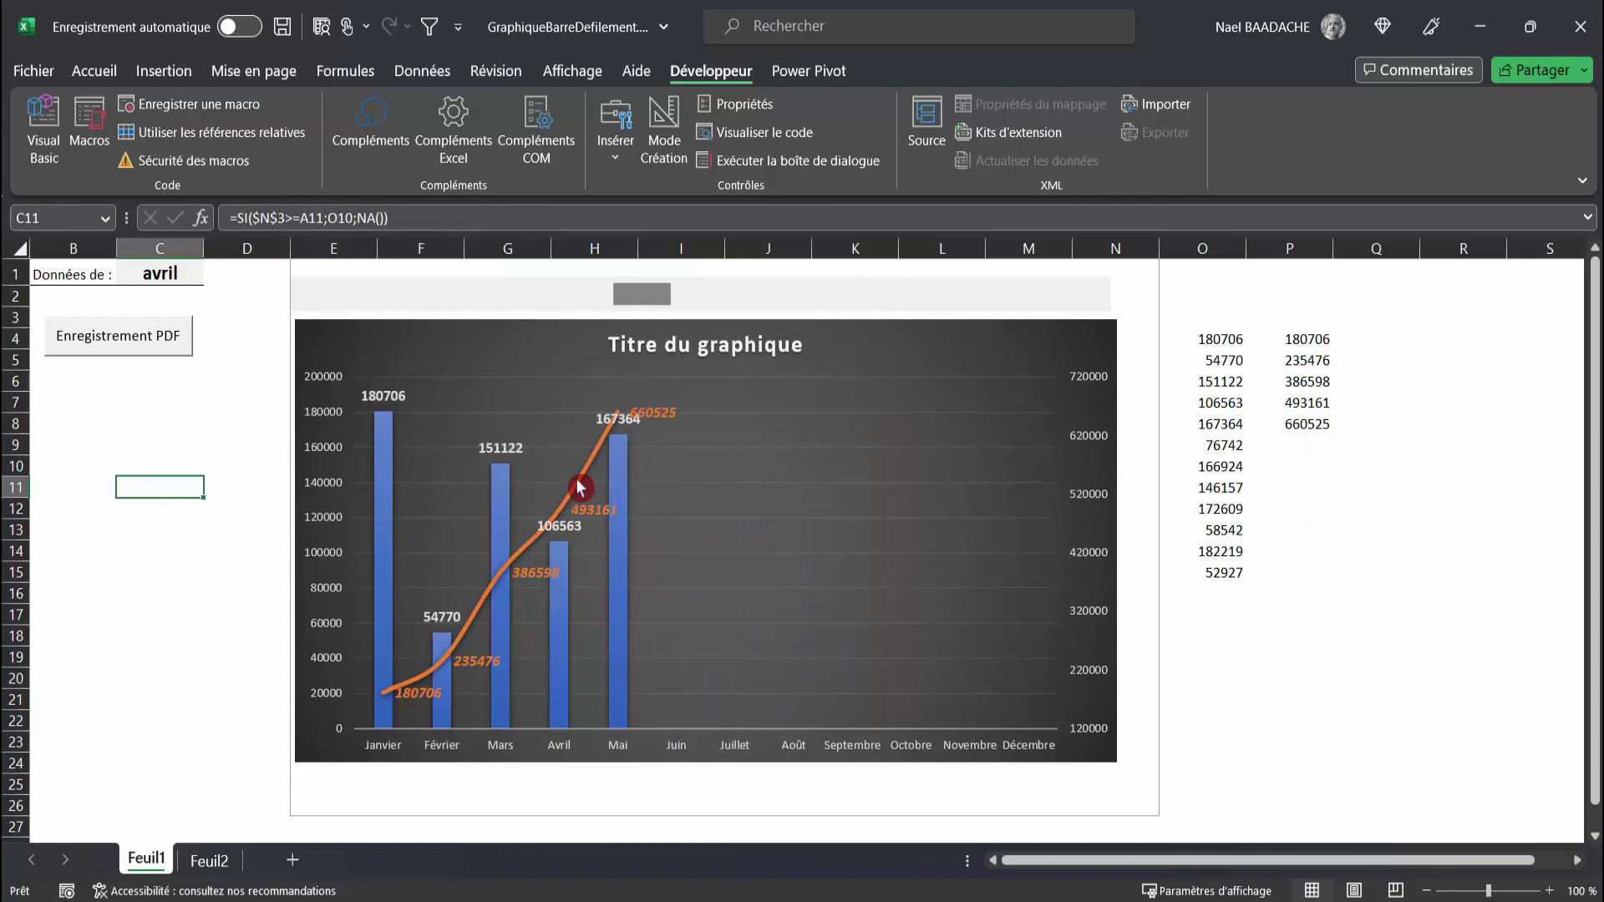
left_click(762, 297)
left_click_drag(762, 298, 837, 297)
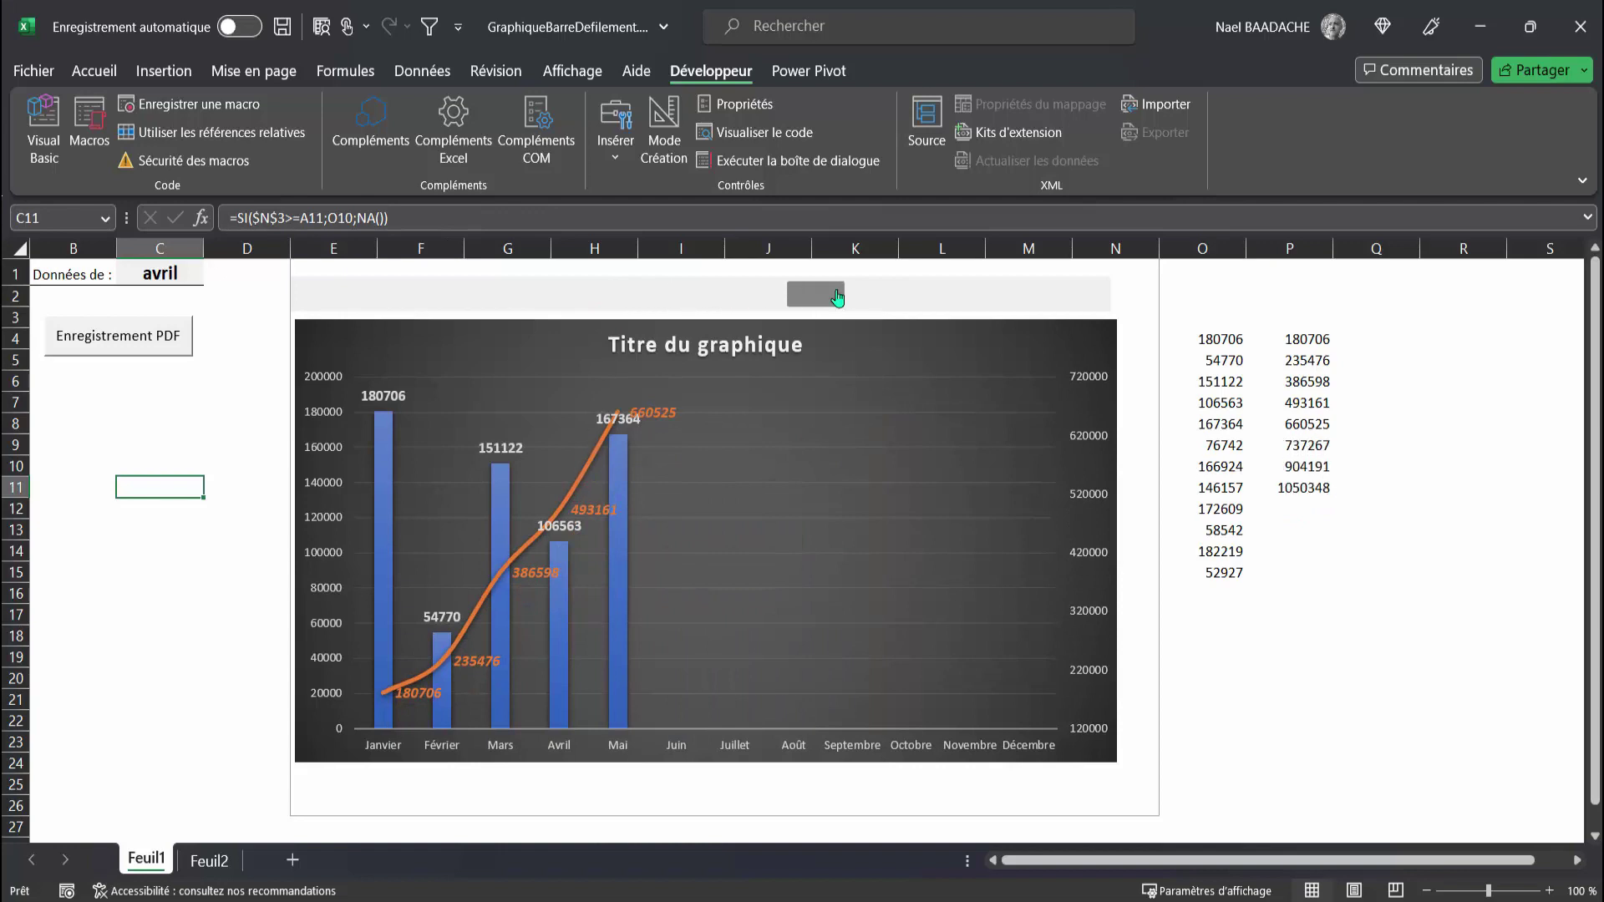
left_click(582, 577)
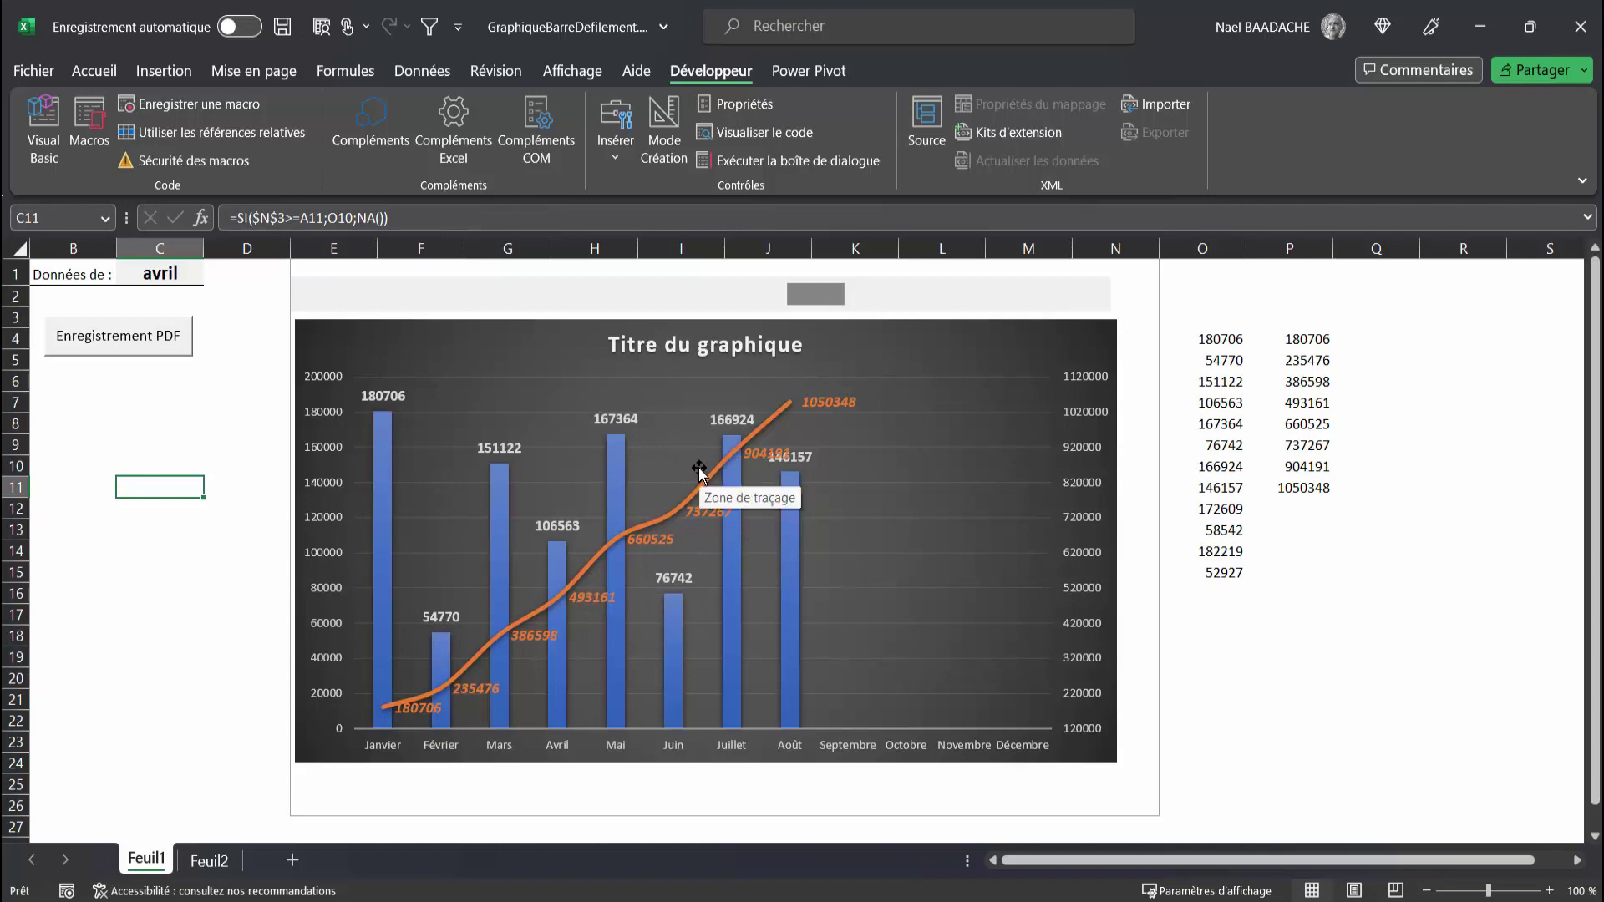
left_click(134, 549)
left_click(662, 491)
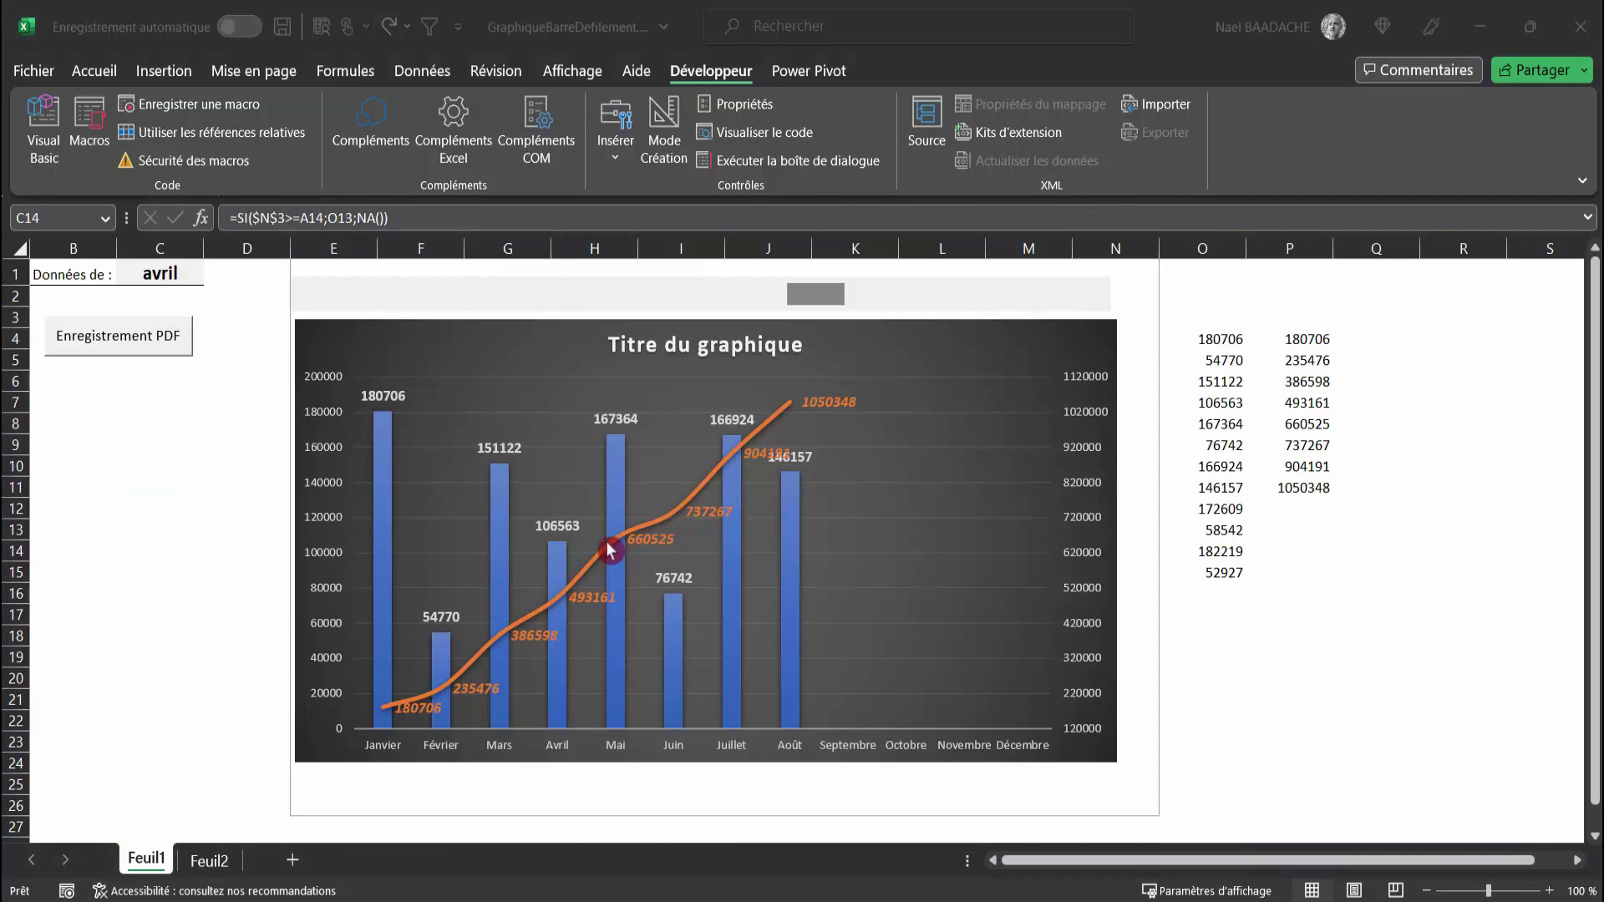
left_click(236, 547)
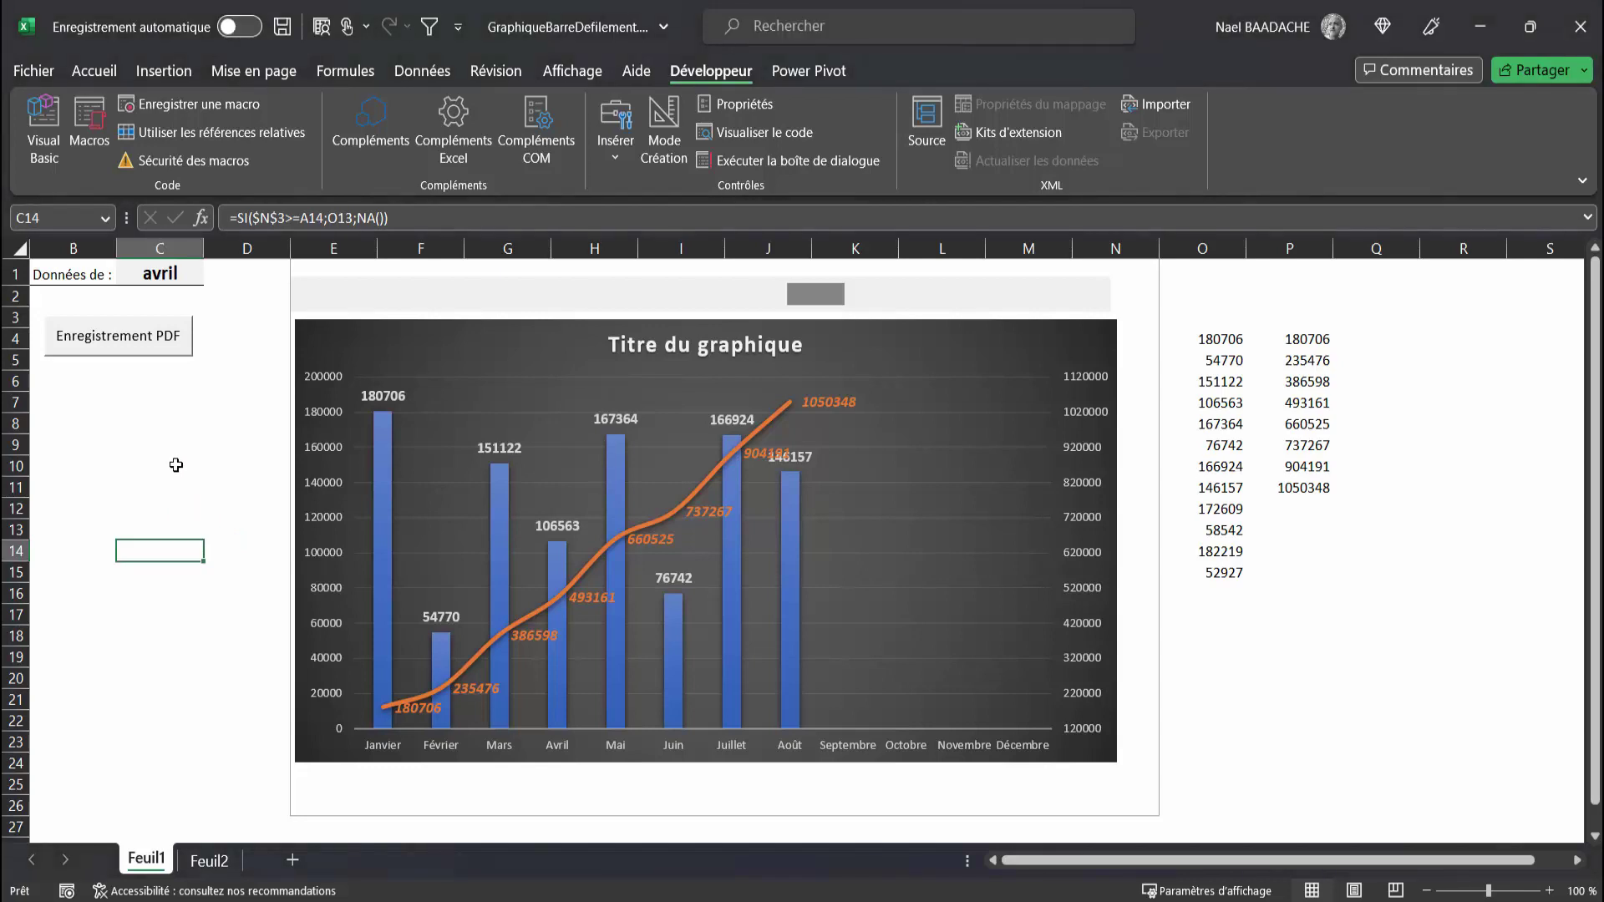
left_click(125, 343)
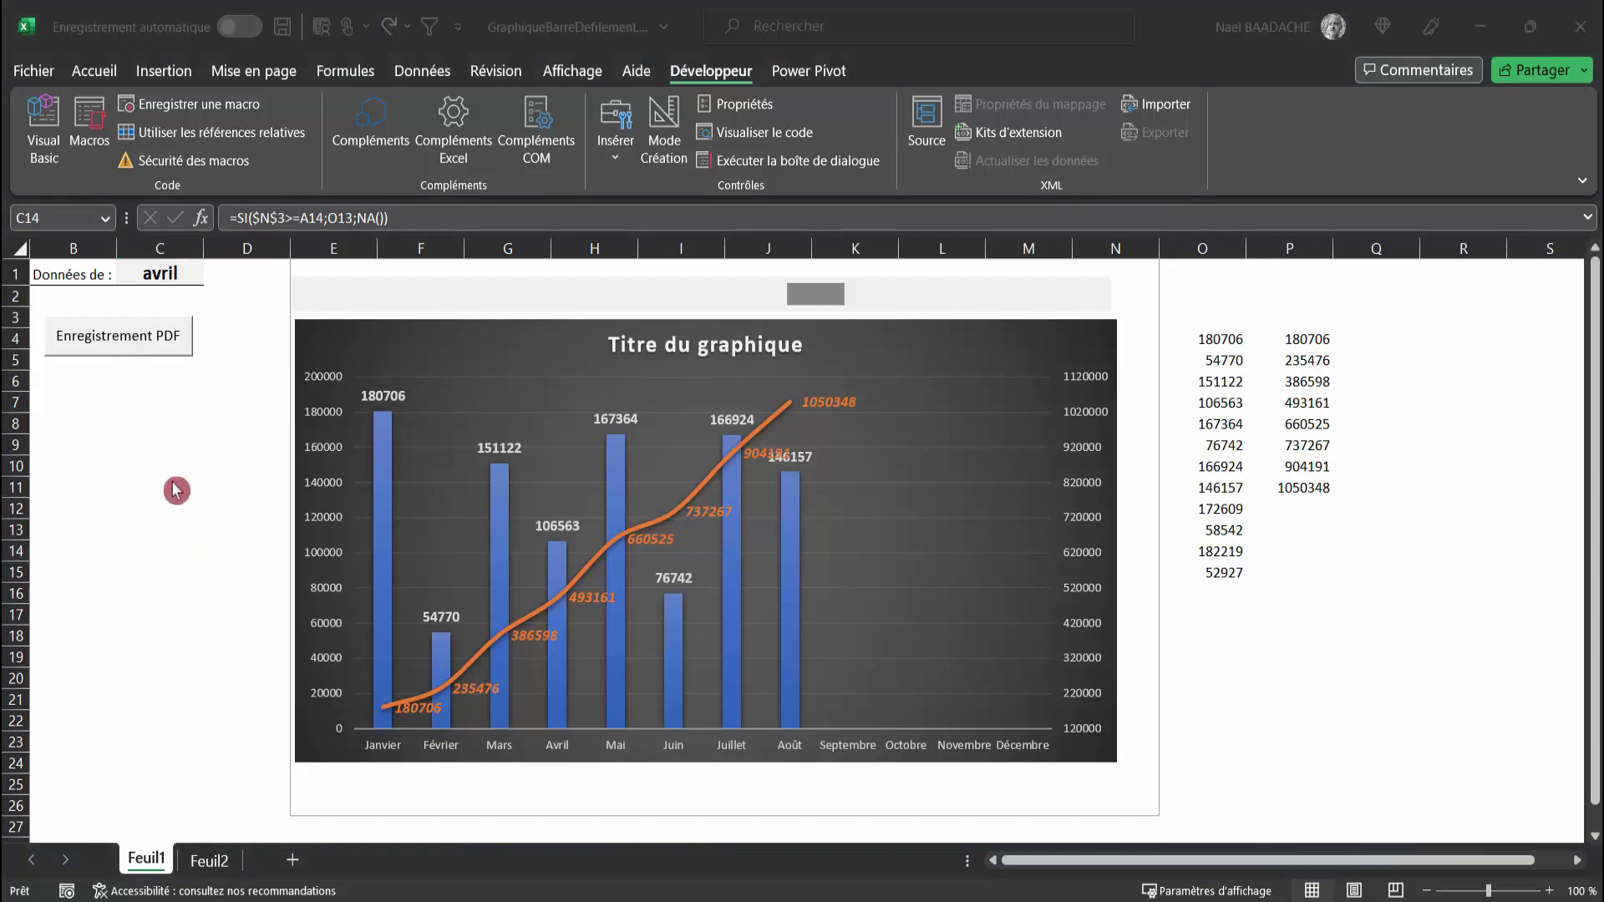
left_click(802, 451)
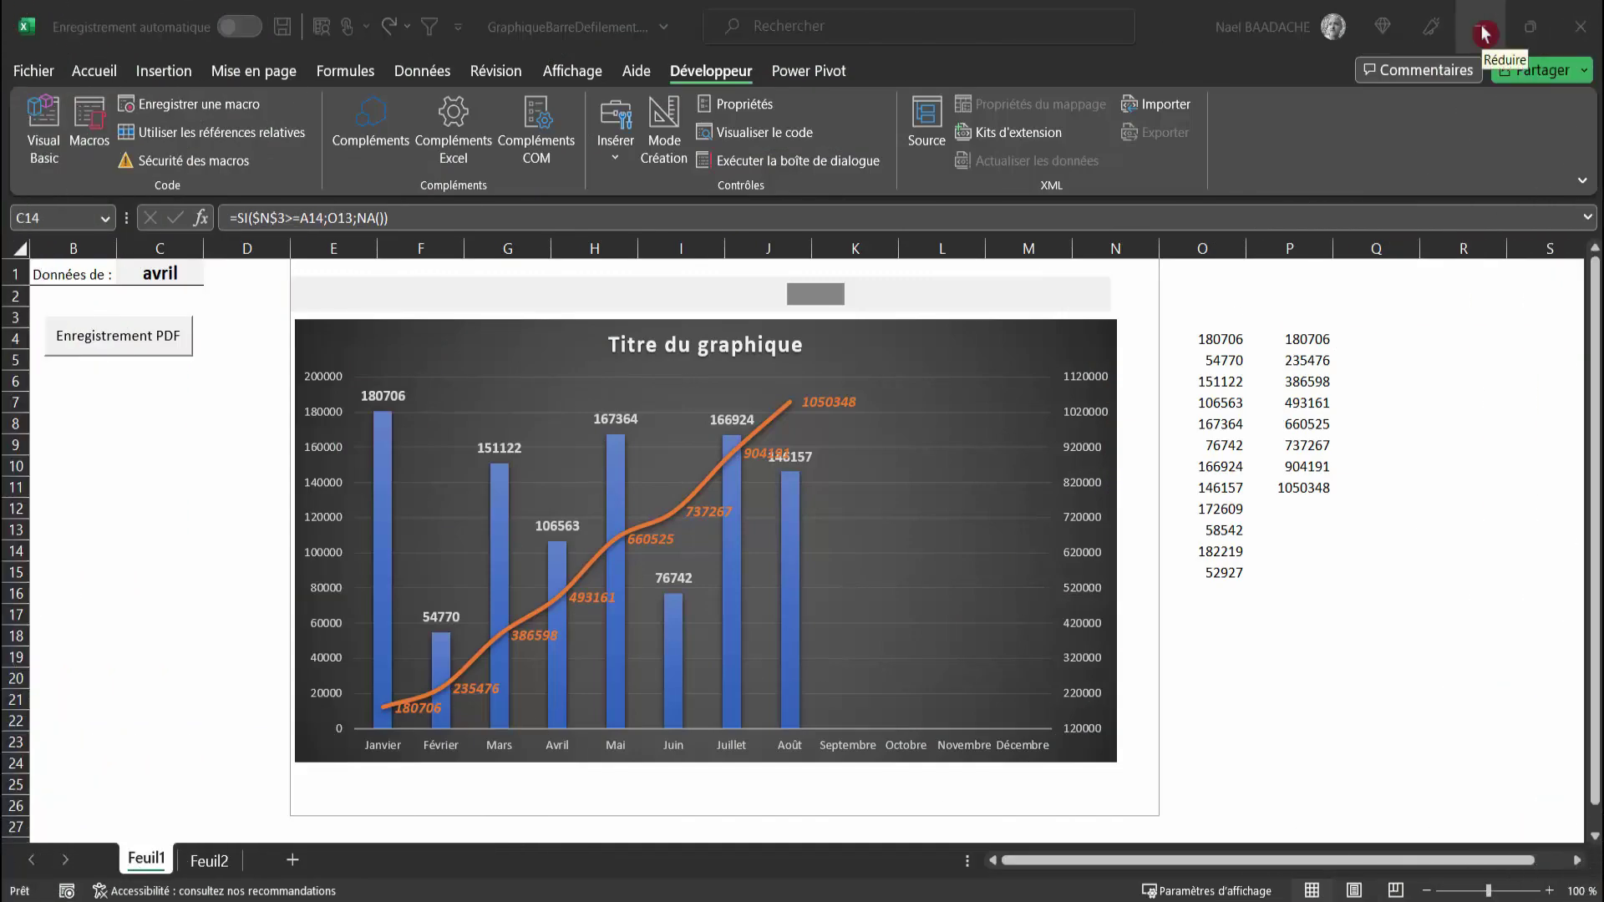
Delete the old Essai folder from the desktop and bring Excel back.
left_click(1484, 34)
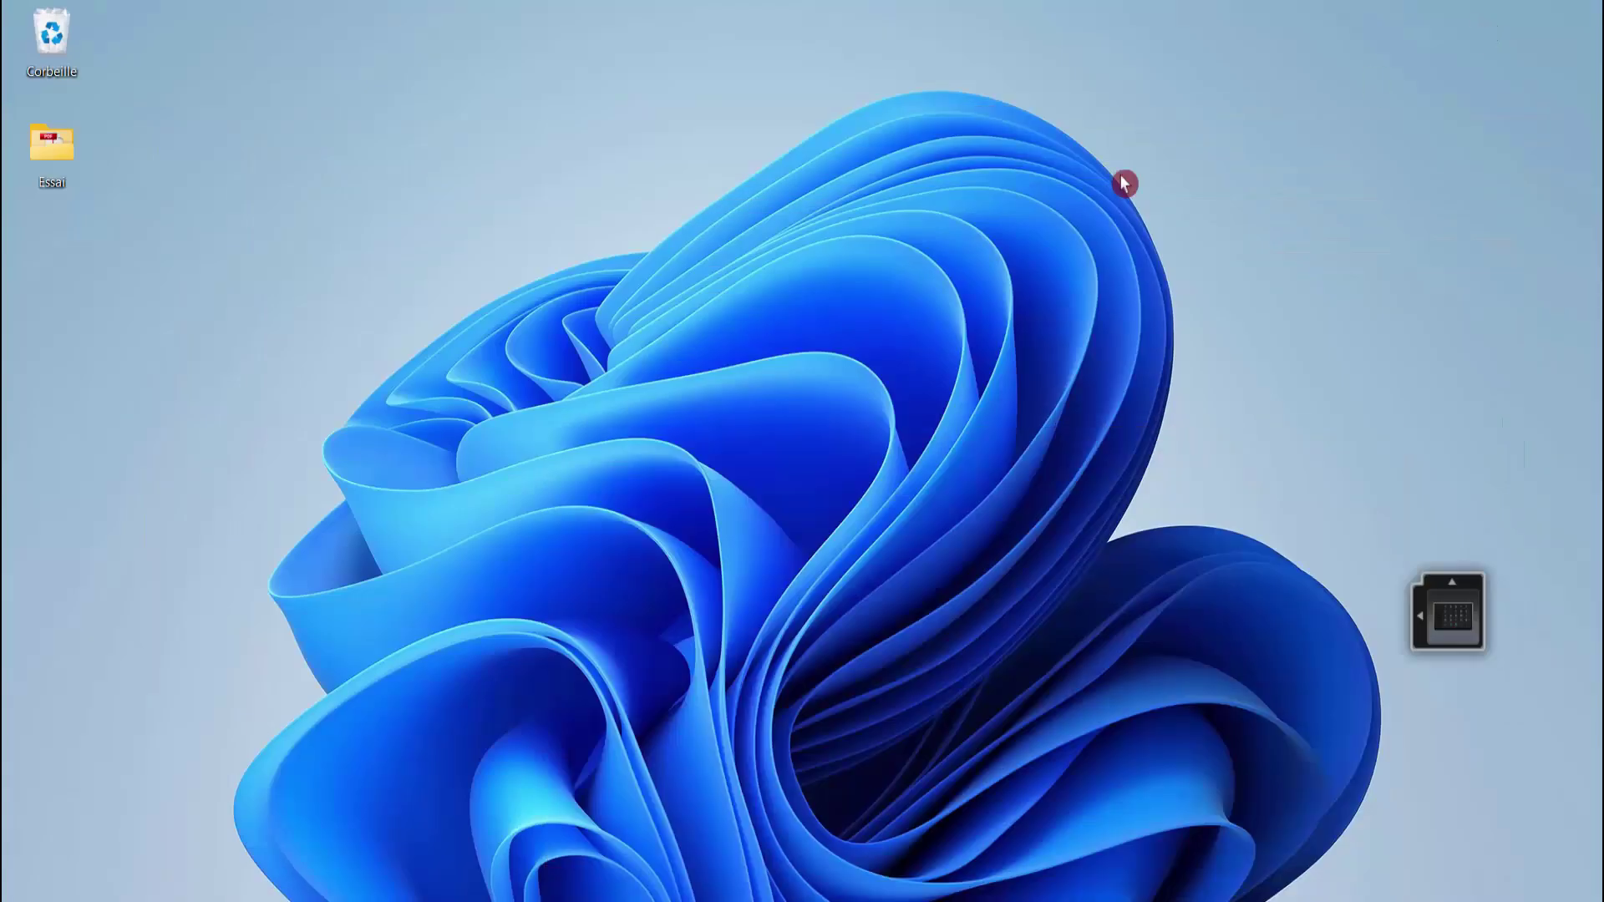
key("Delete")
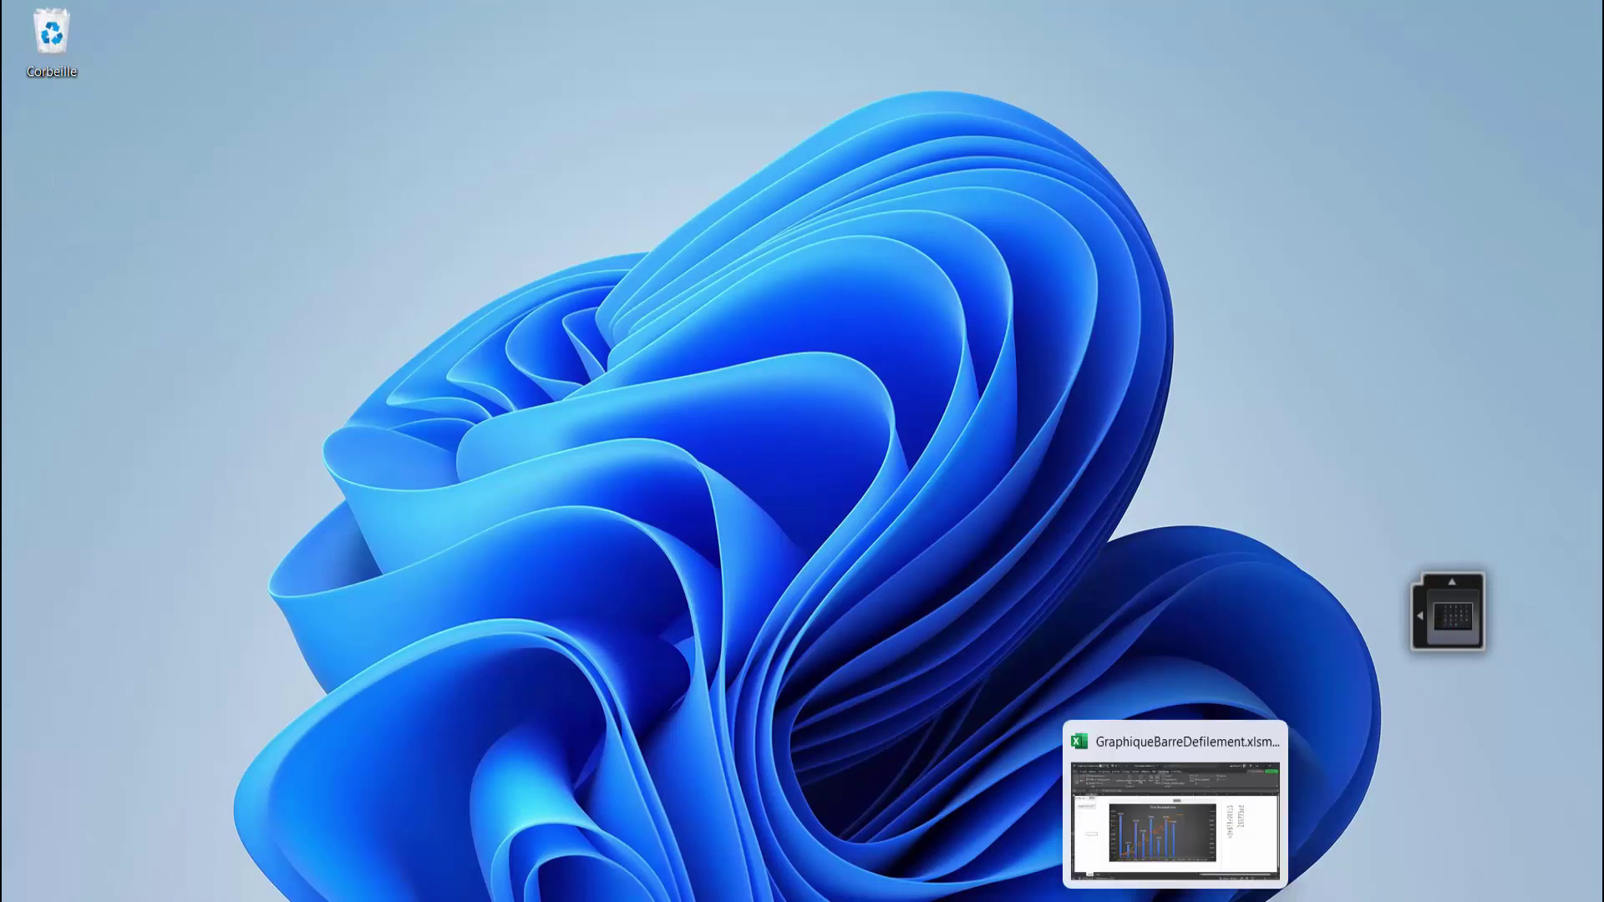
left_click(1174, 802)
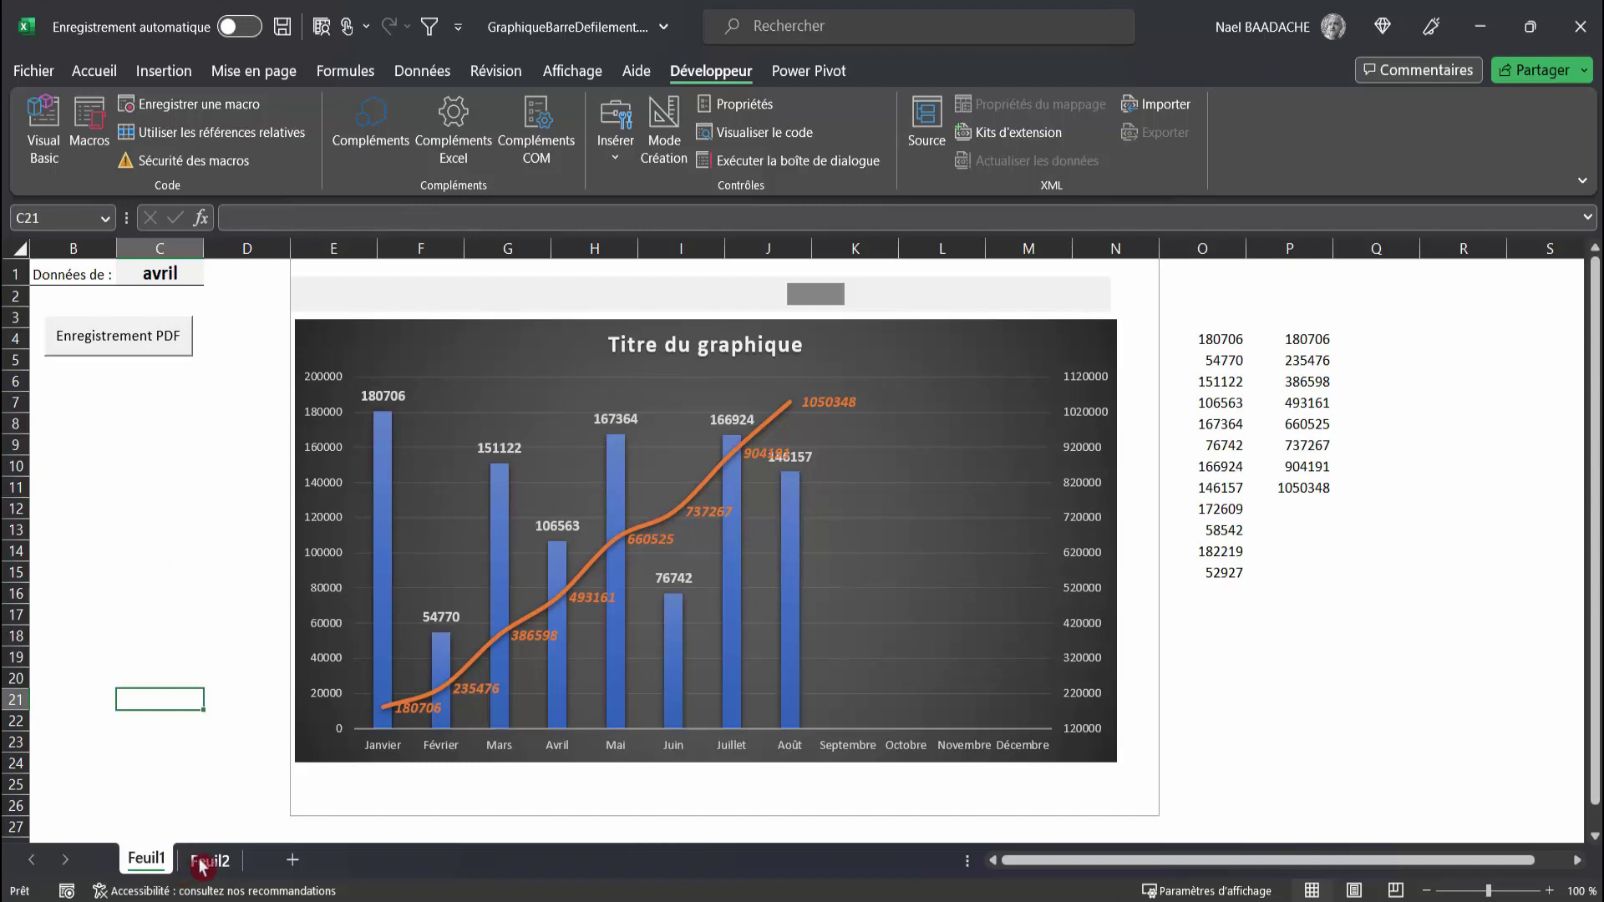
Visit Feuil2, then open the Visual Basic editor showing the PDF macro code.
left_click(209, 860)
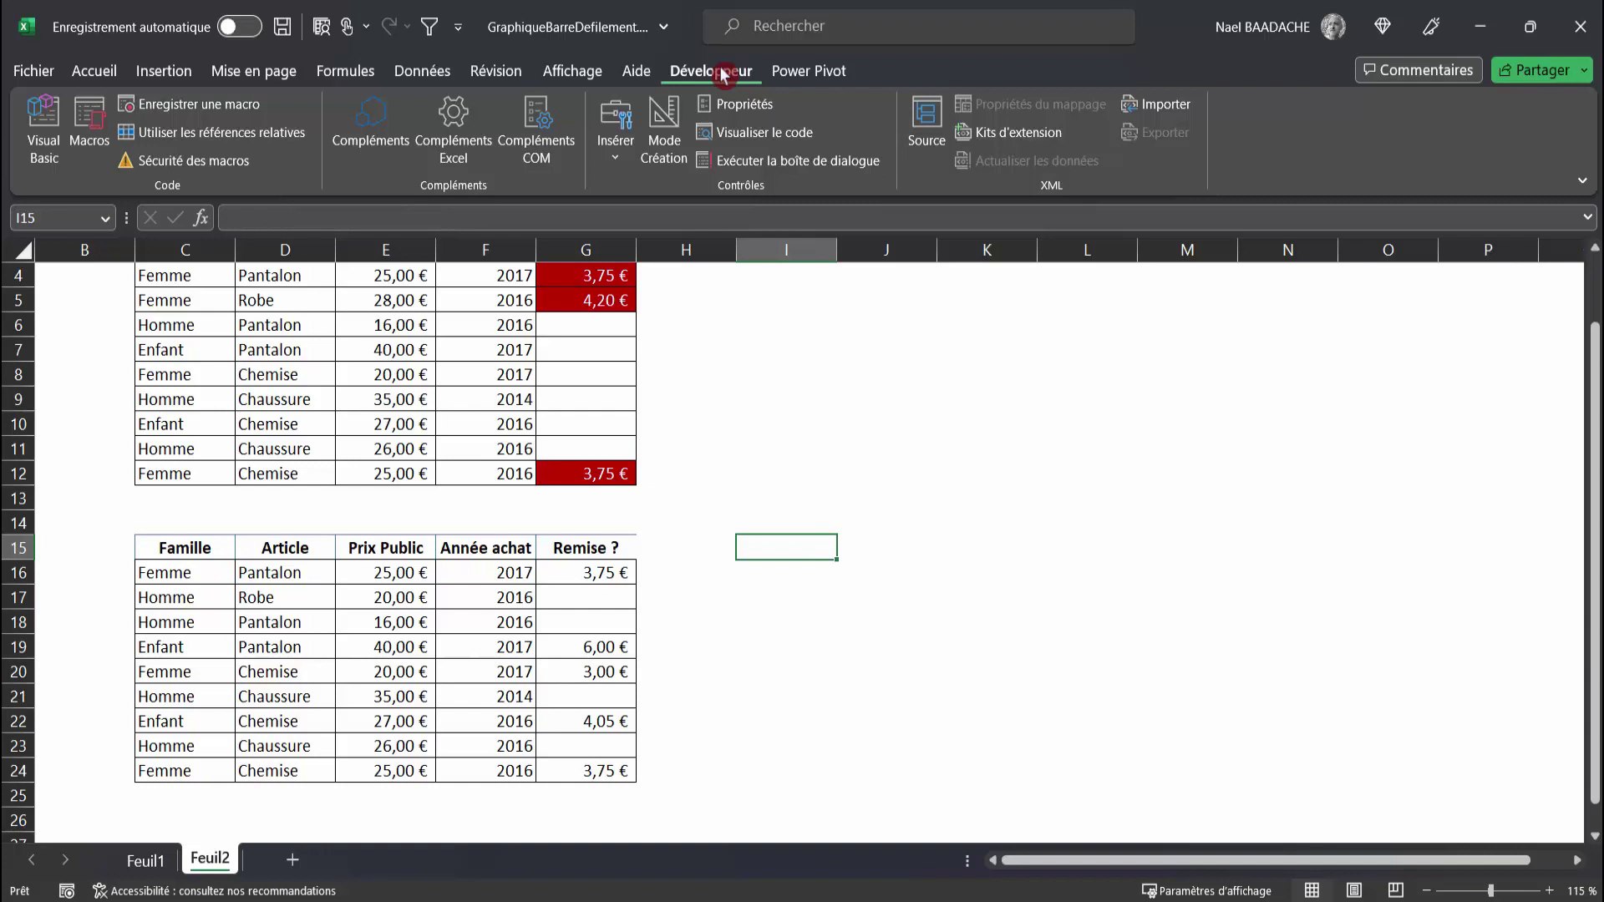
left_click(46, 138)
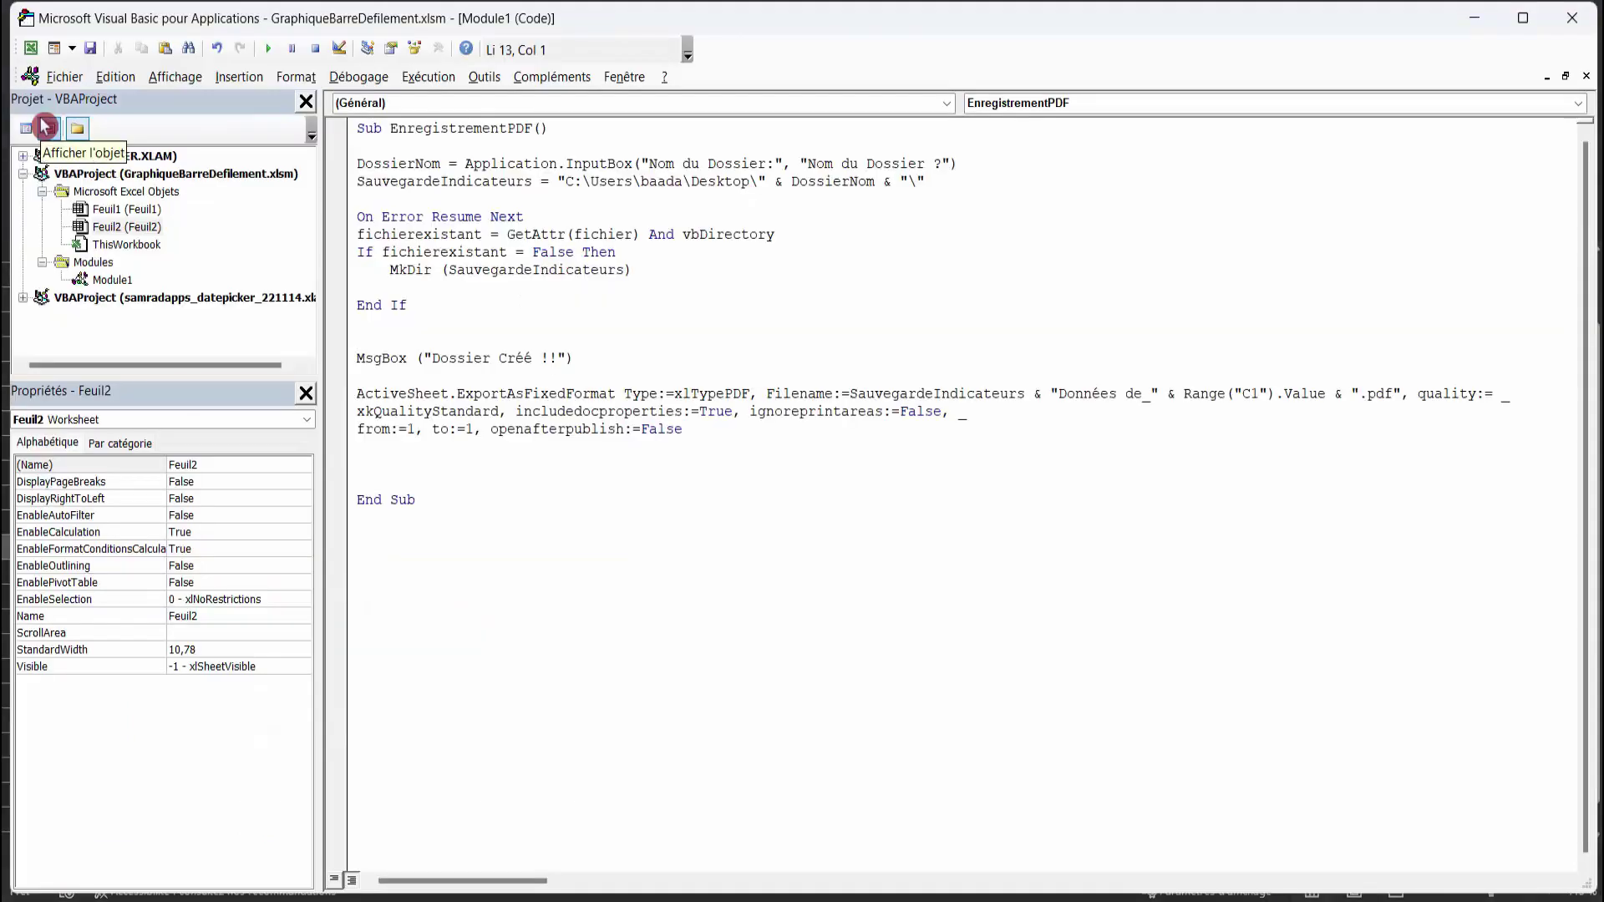
In Module1, add ActiveWorkbook.Sheets(Array("Feuil1", "Feuil2")).select on a new line after End If.
left_click(117, 281)
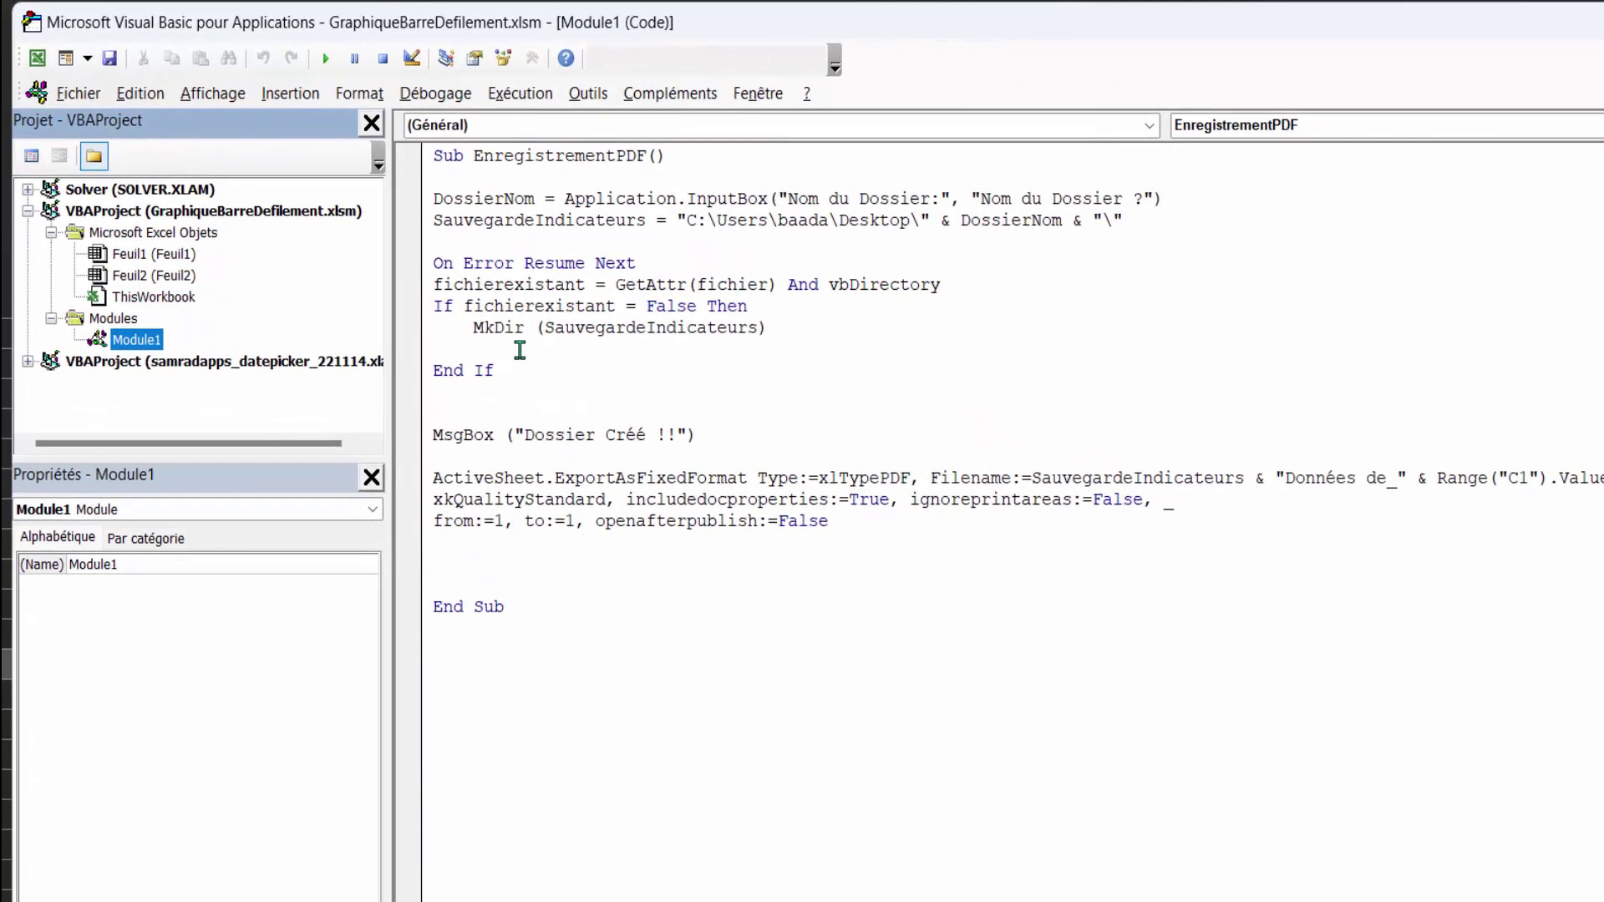
left_click(530, 377)
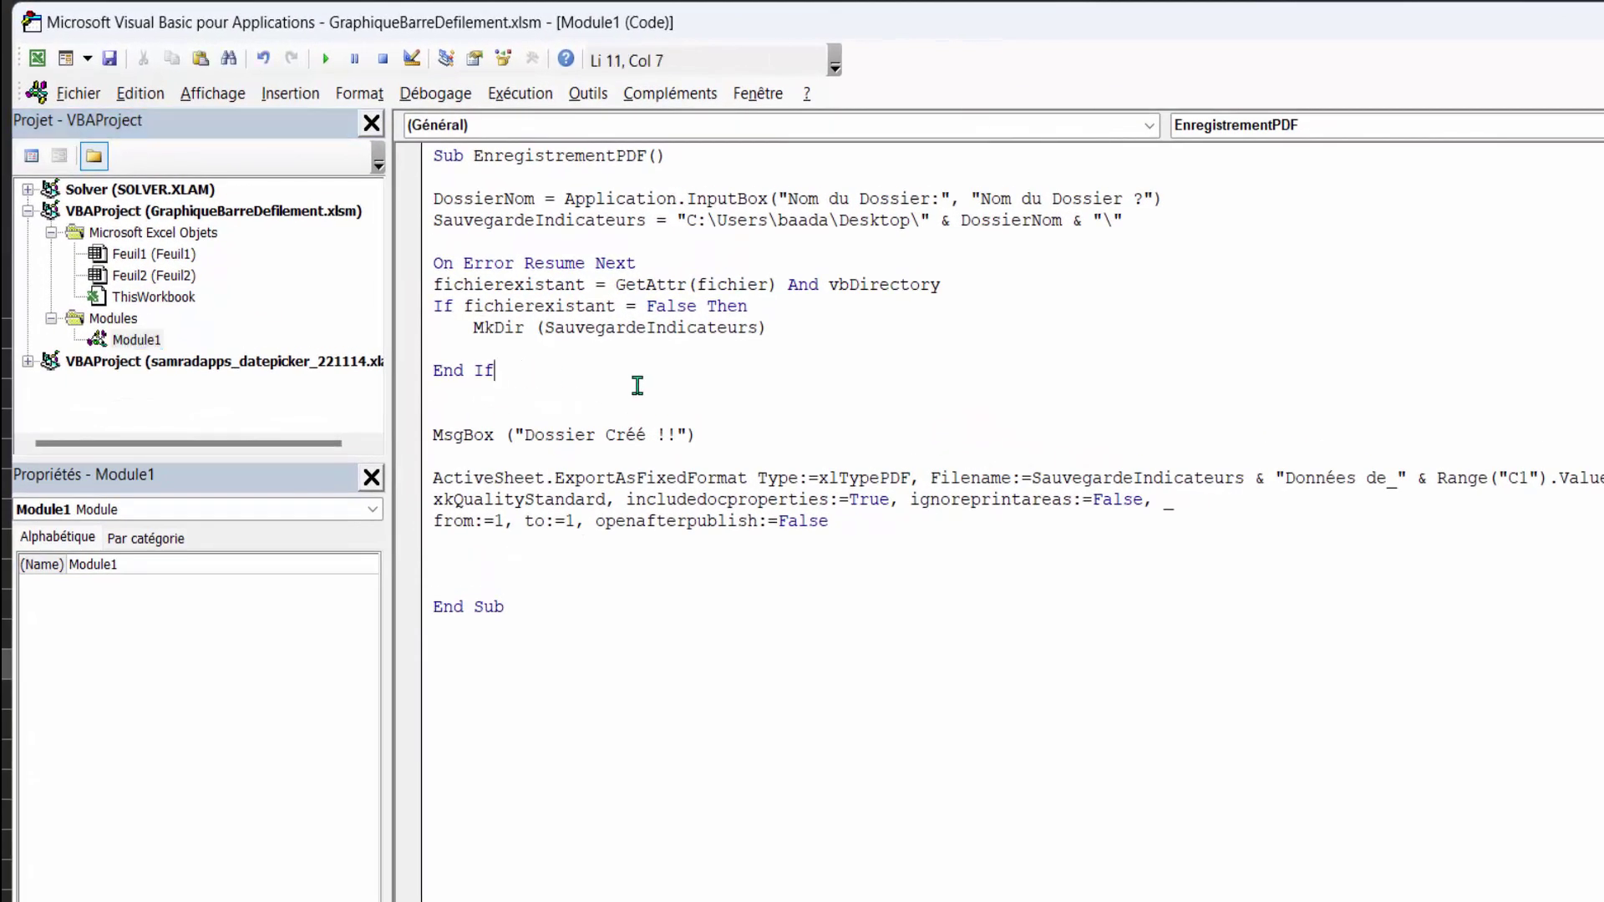
key("Return")
key("Return")
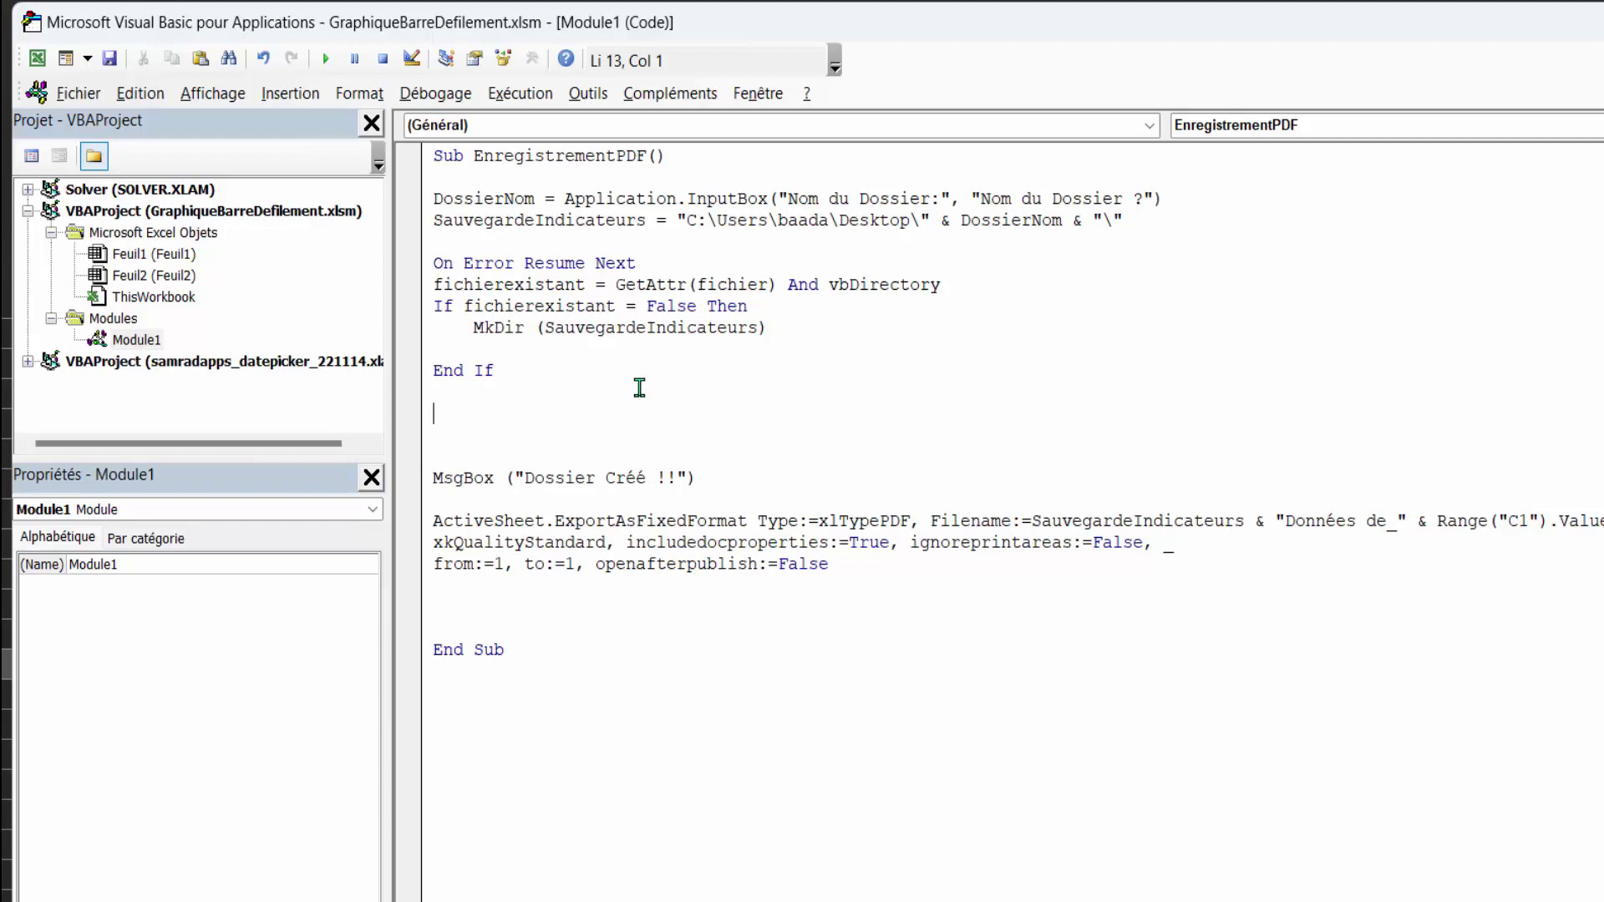
type("ActiveWork")
type("book")
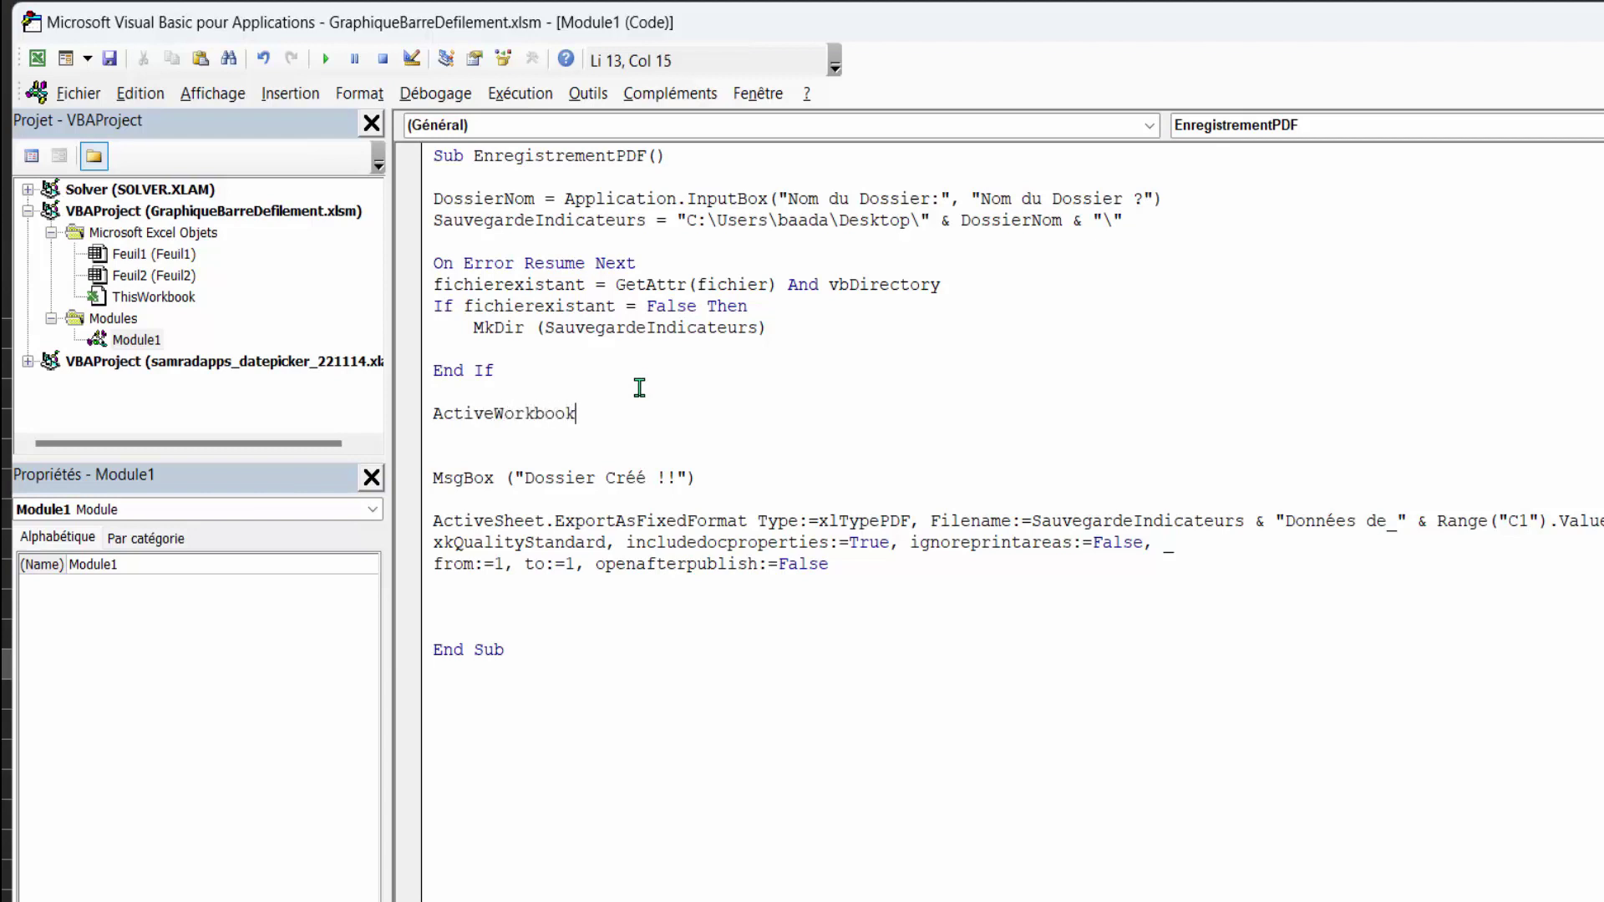
type(".")
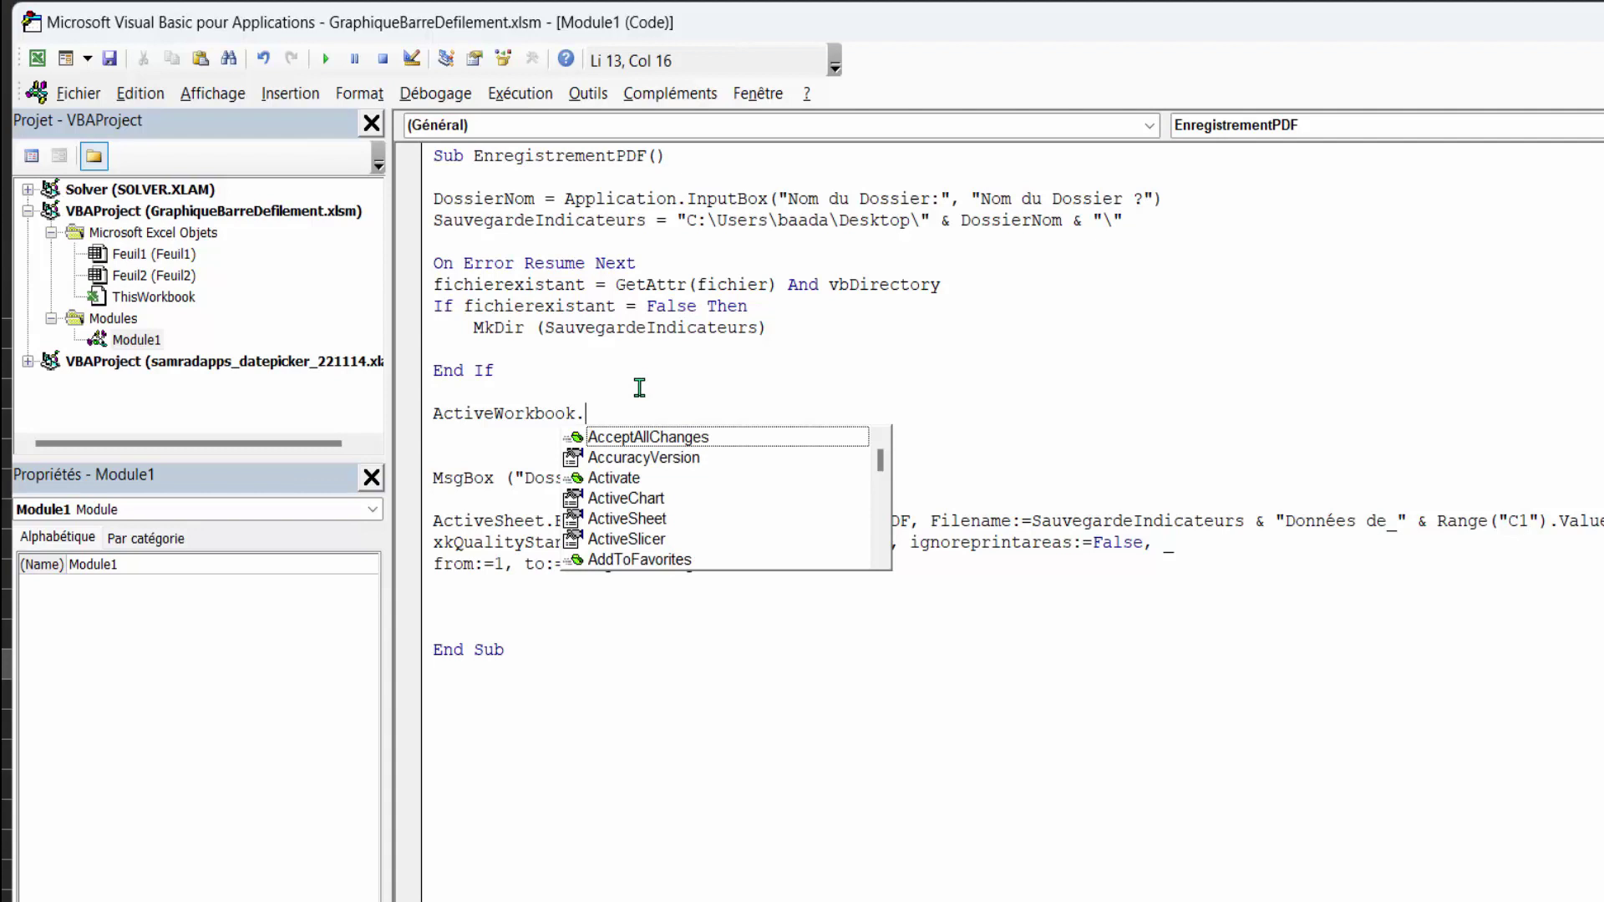
type("Sheets(Array")
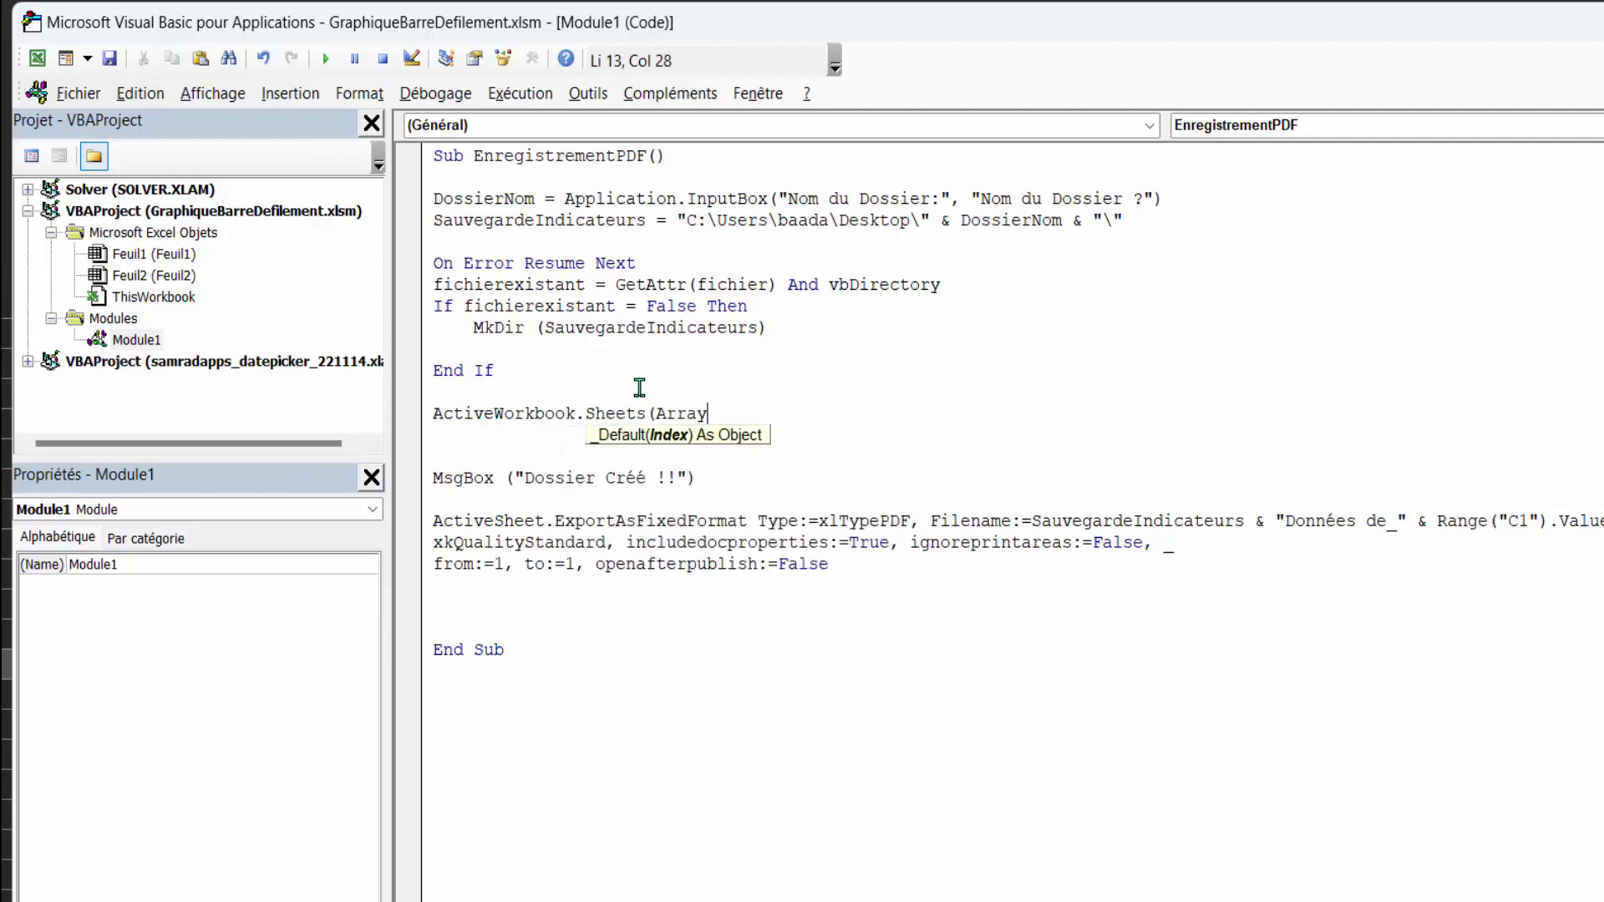
type("(\"Feuil1\",")
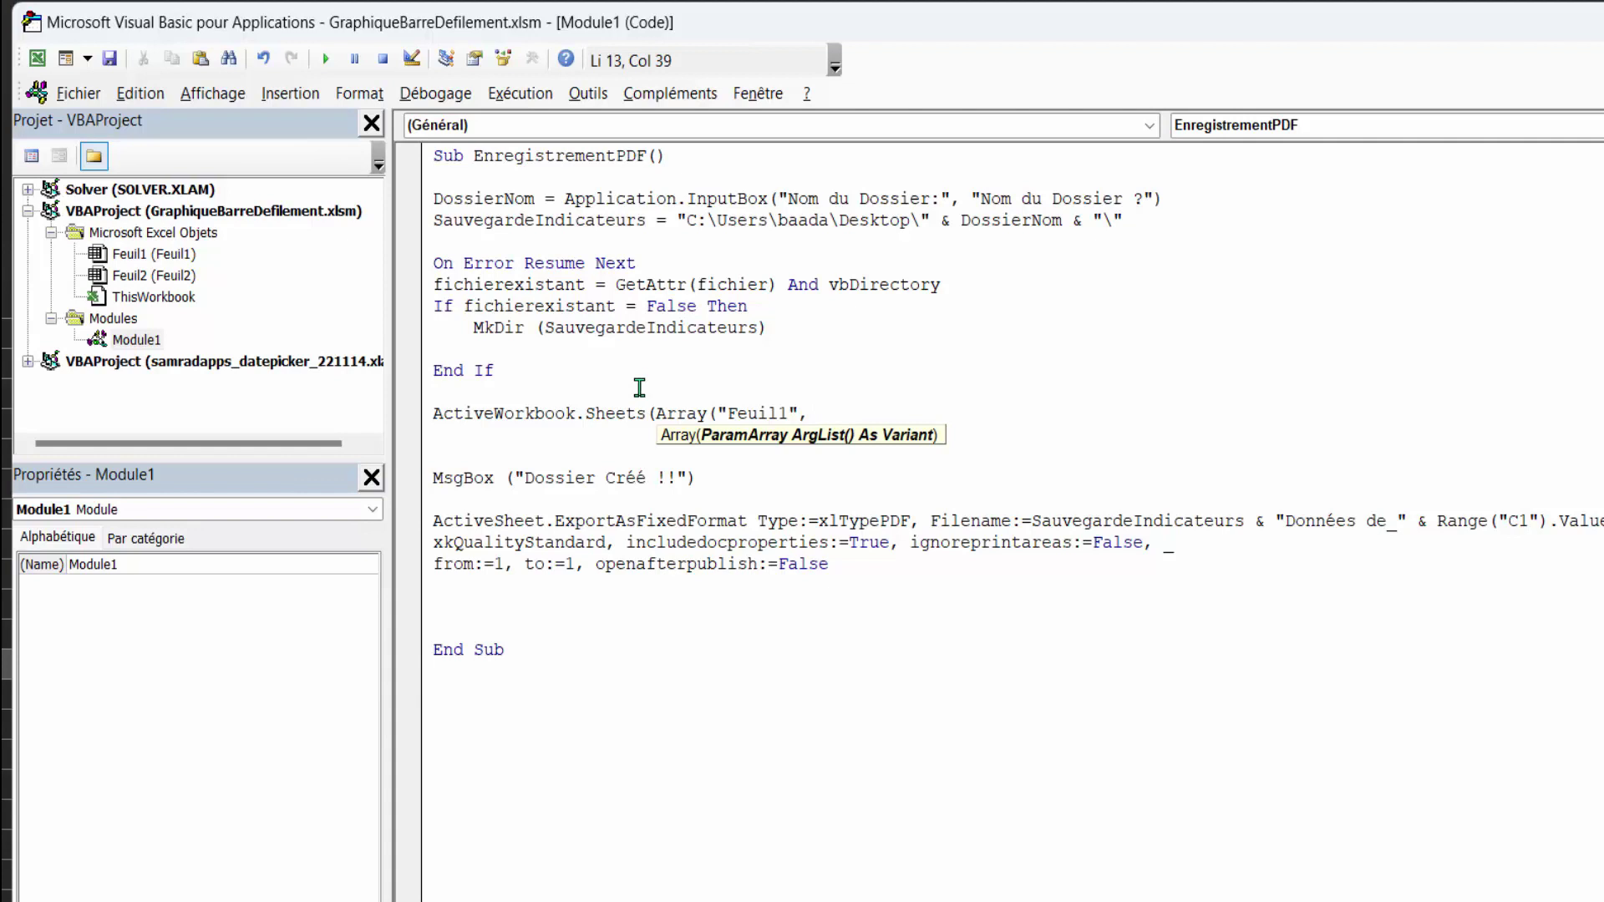
type("\"Feuil2\"")
type(")")
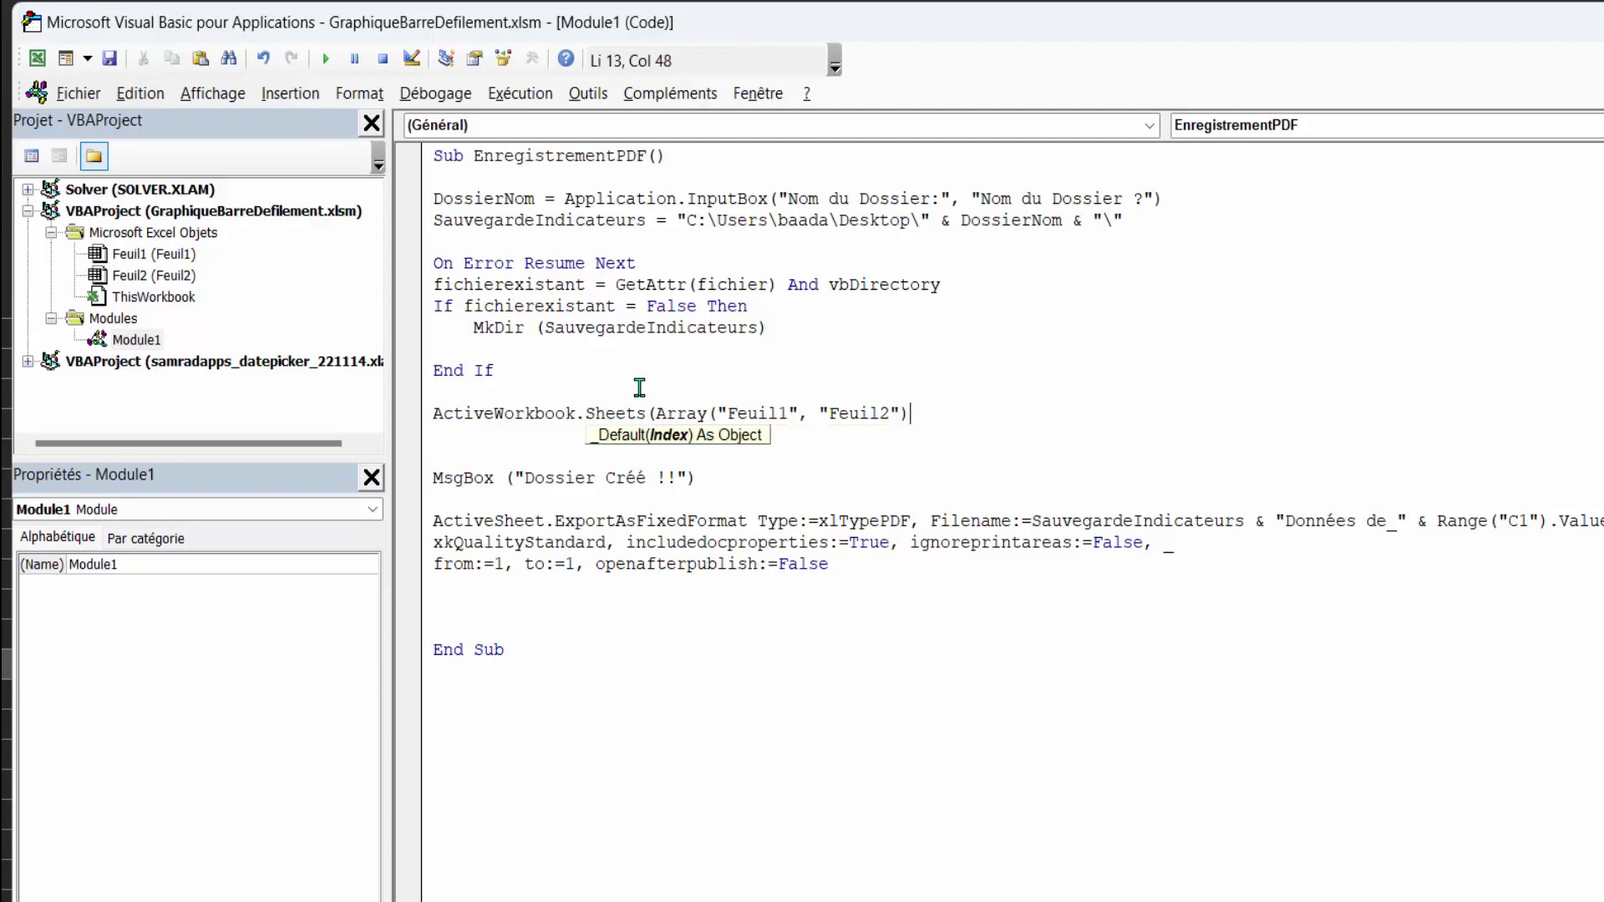
type(").")
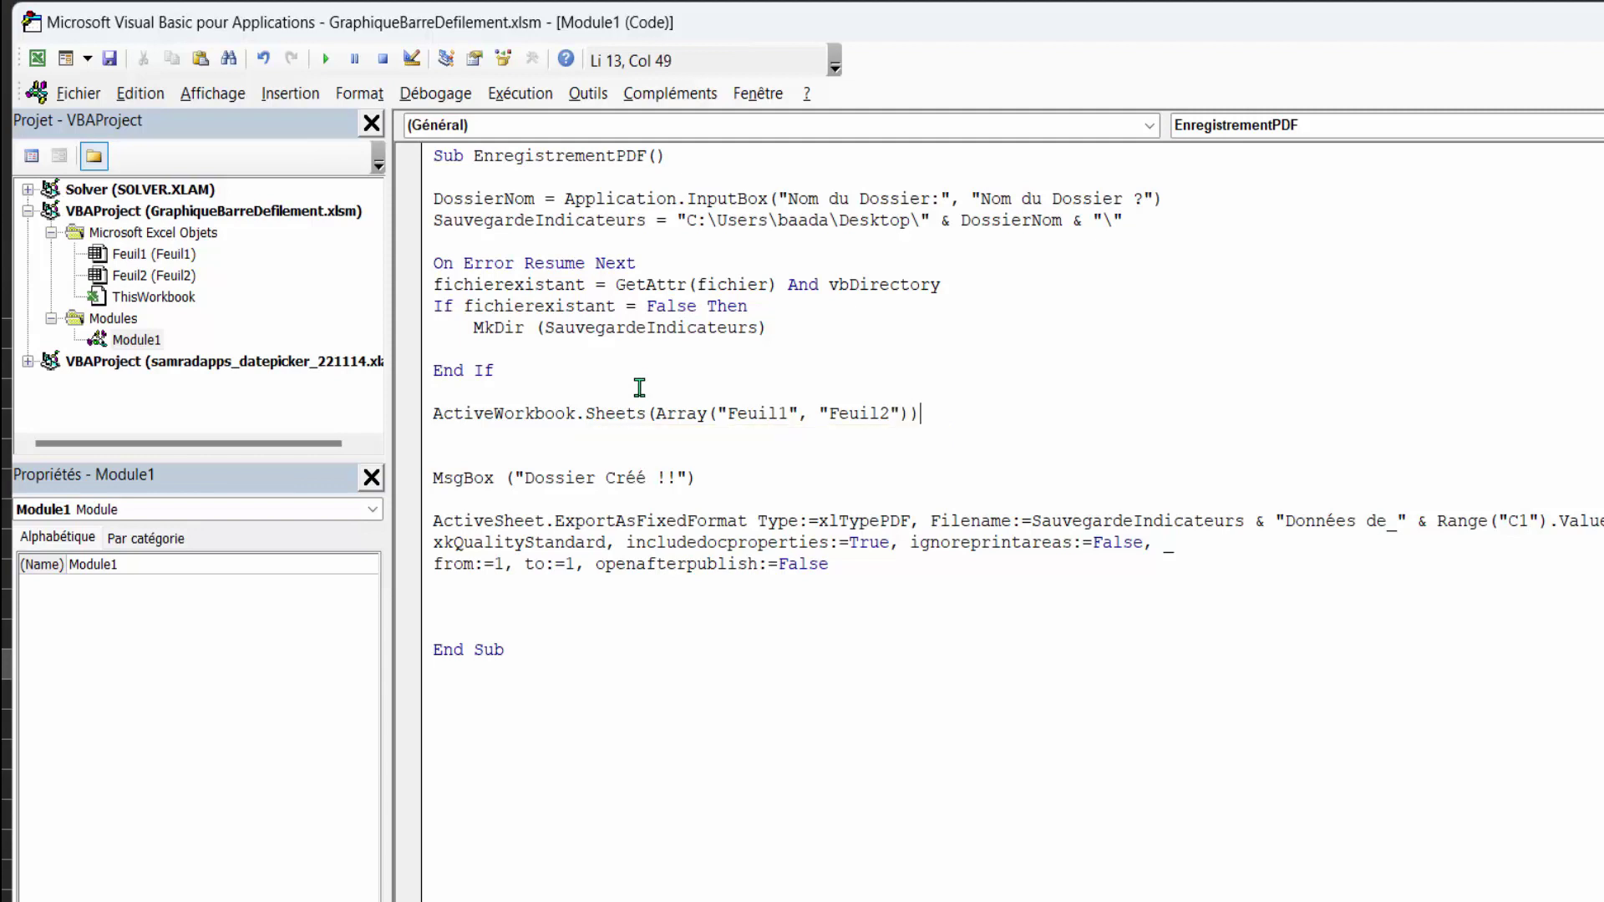
type("select")
Finish the sheet-selection line and change the export's ending page from to:=1 to to:=2.
key("Return")
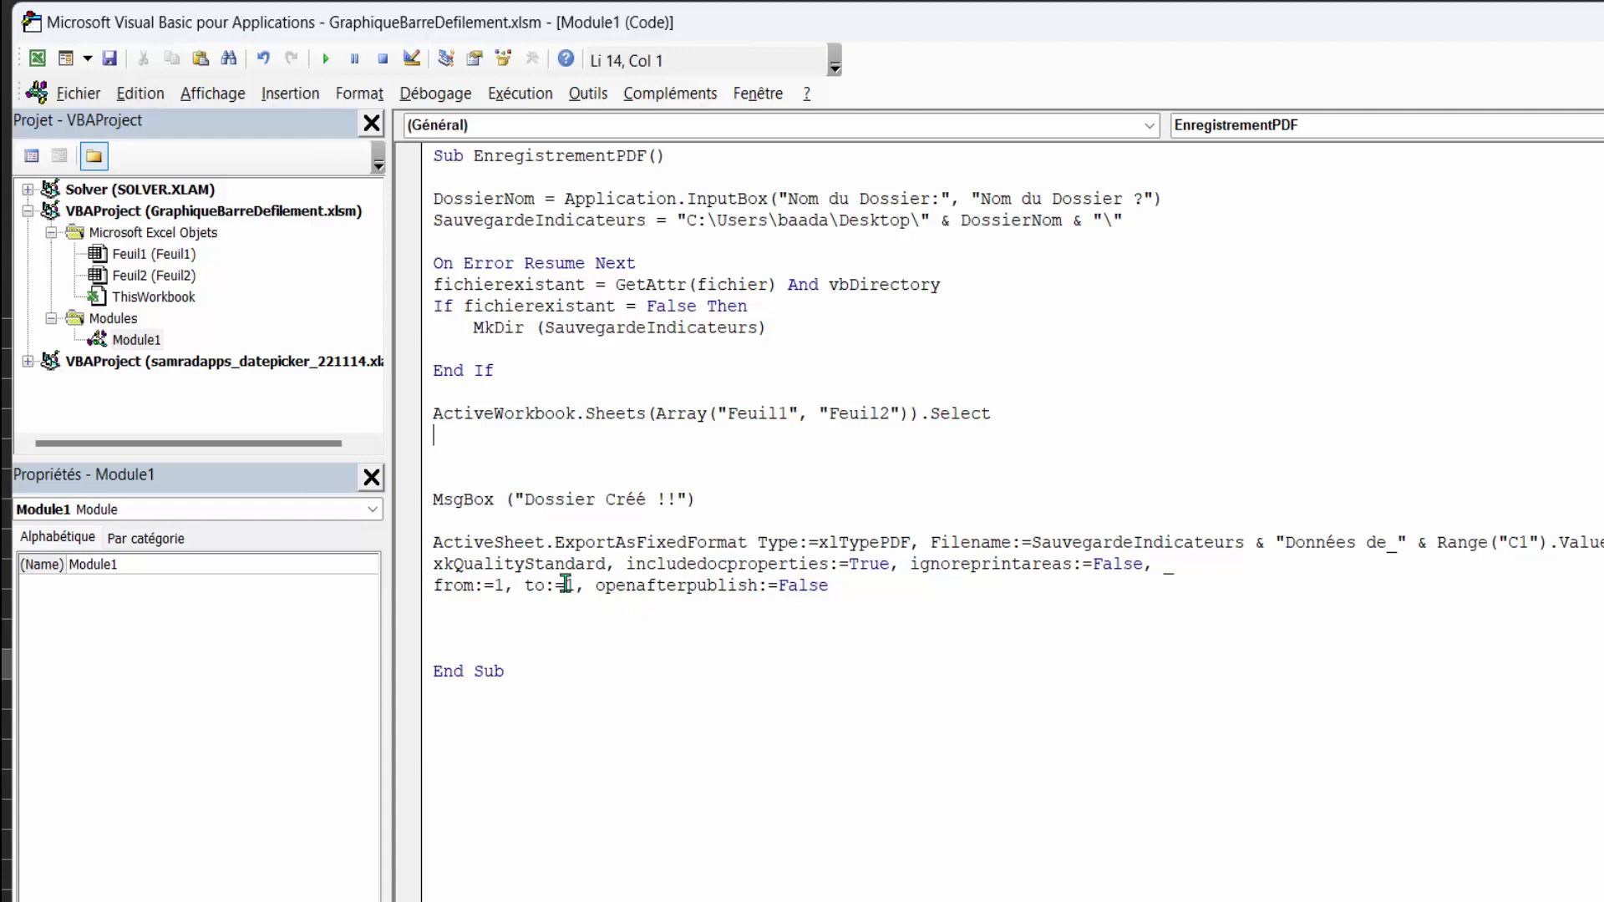
left_click(566, 585)
key("Delete")
type("2")
left_click(46, 65)
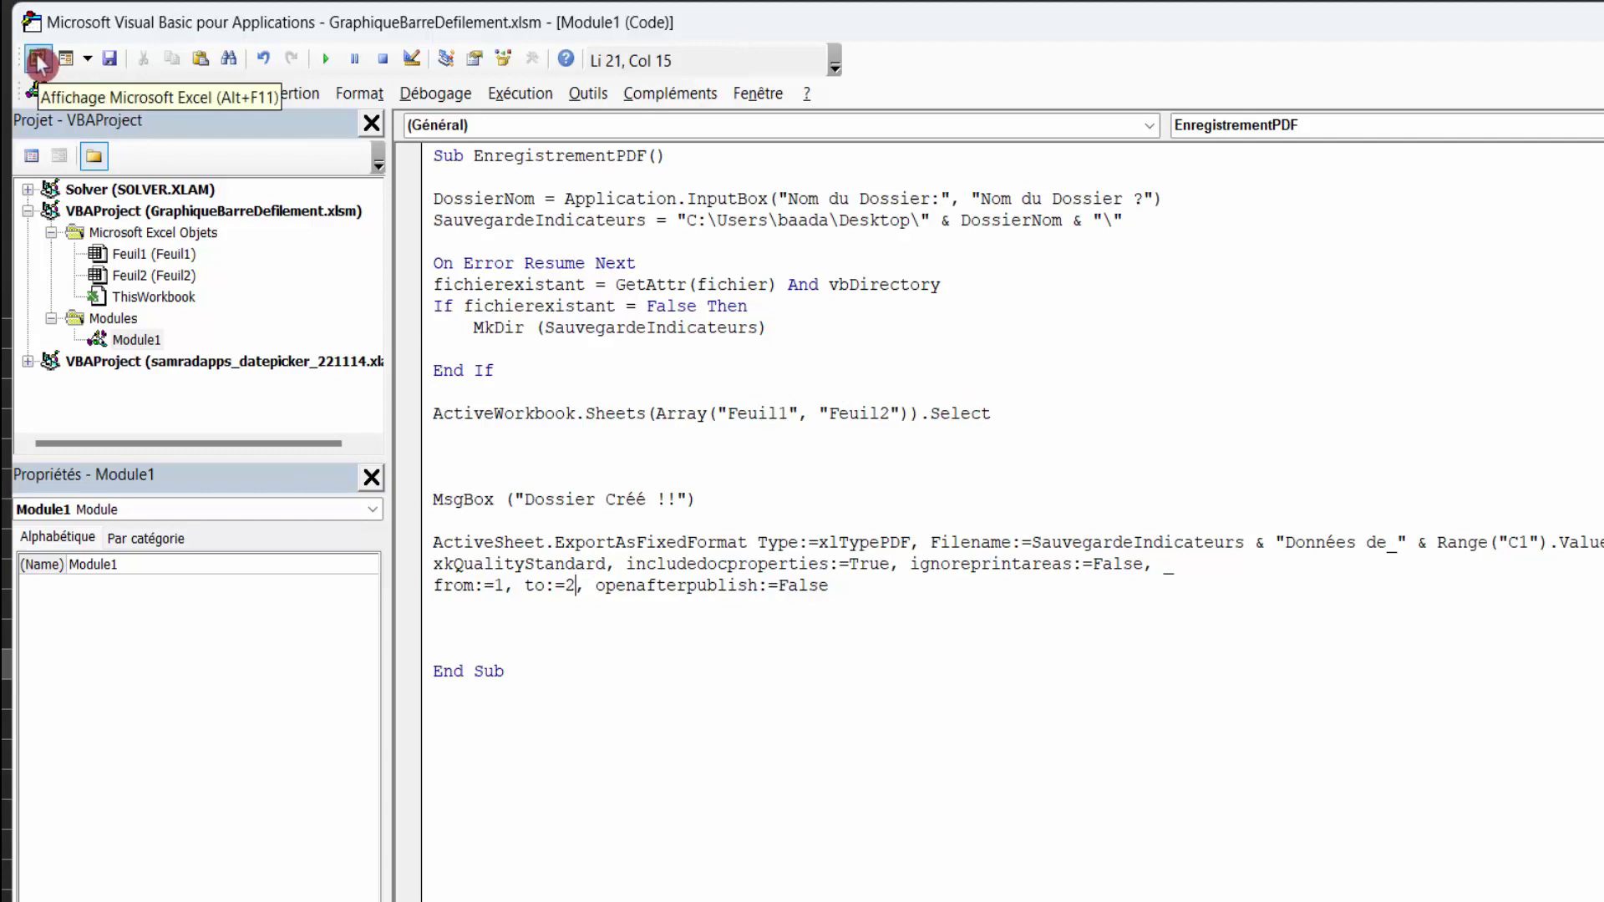
Return to Excel and show the Feuil1 chart sheet, selecting cell C10.
left_click(39, 64)
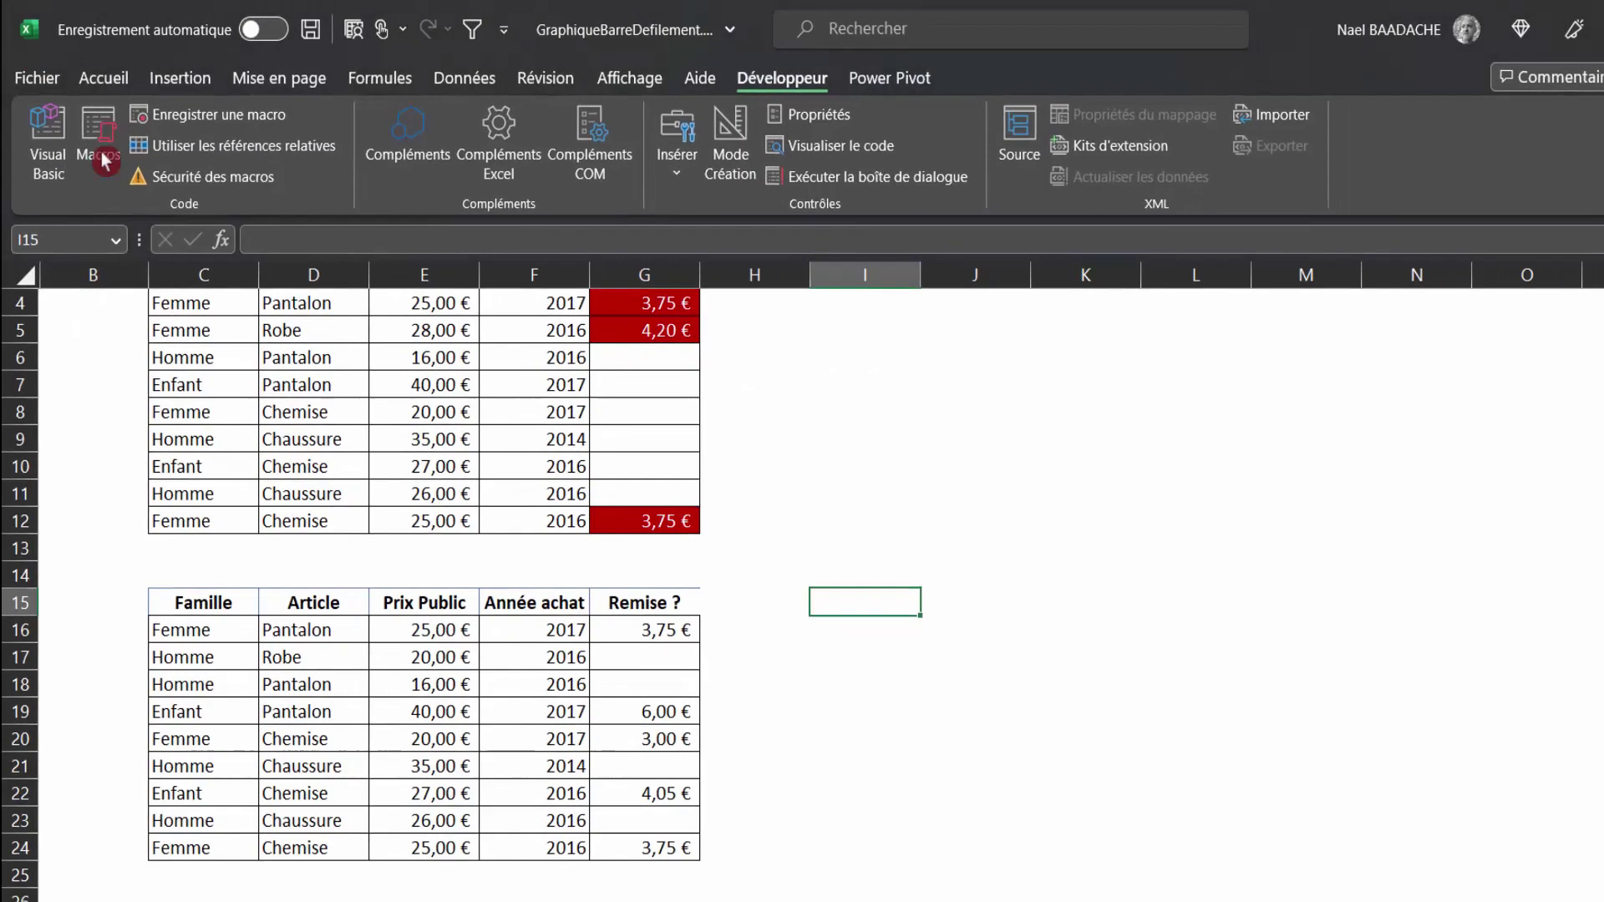
left_click(144, 862)
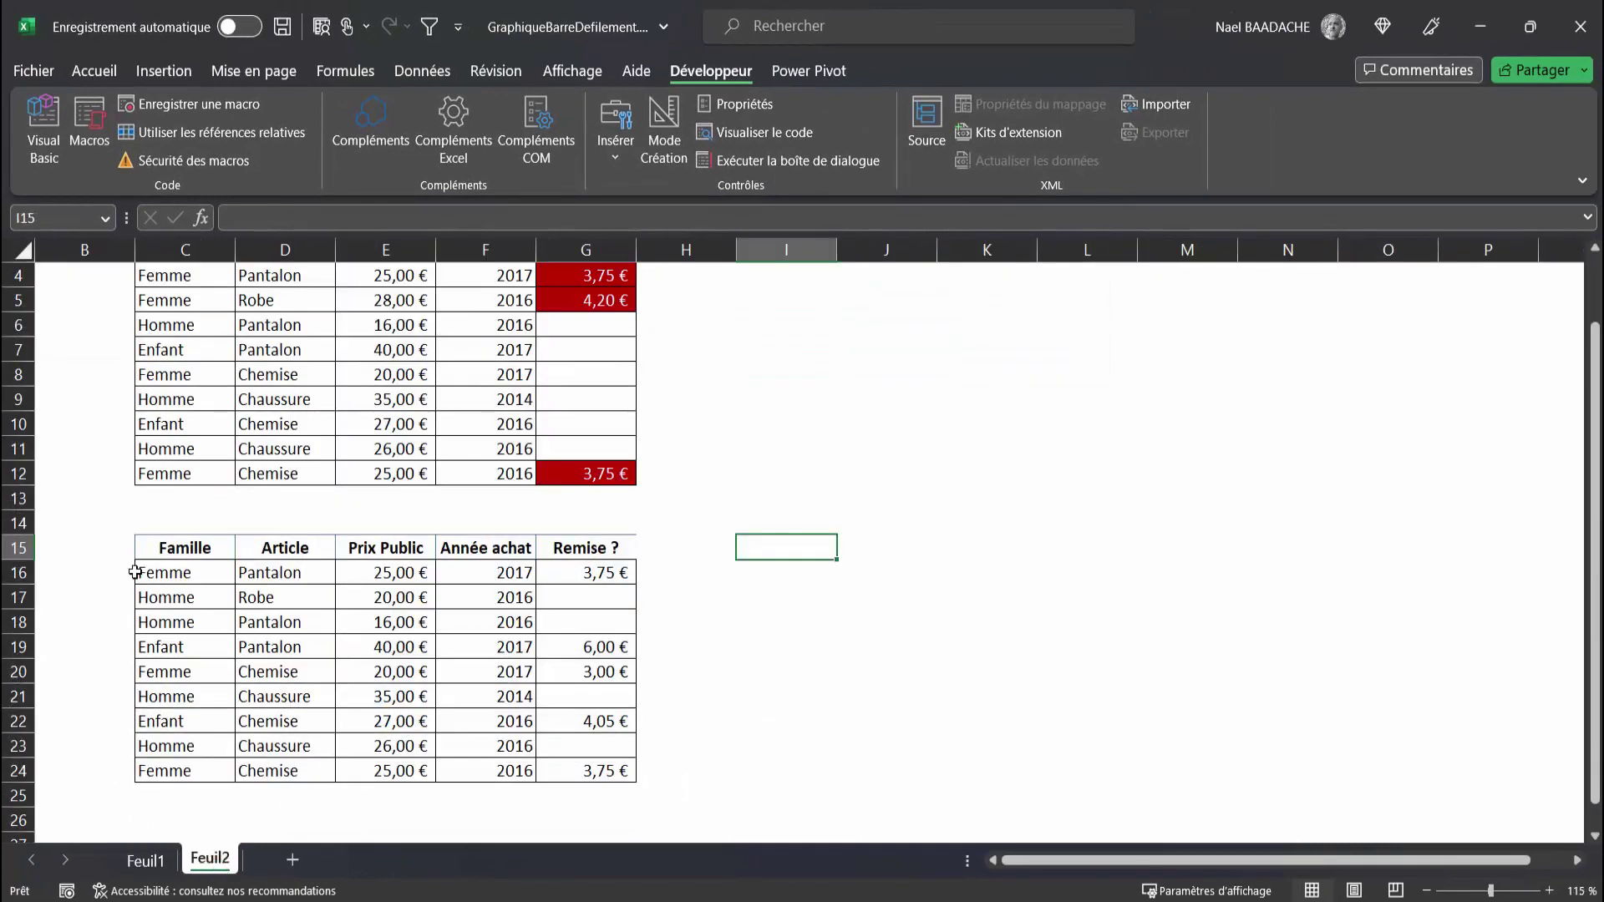
left_click(144, 865)
left_click(128, 462)
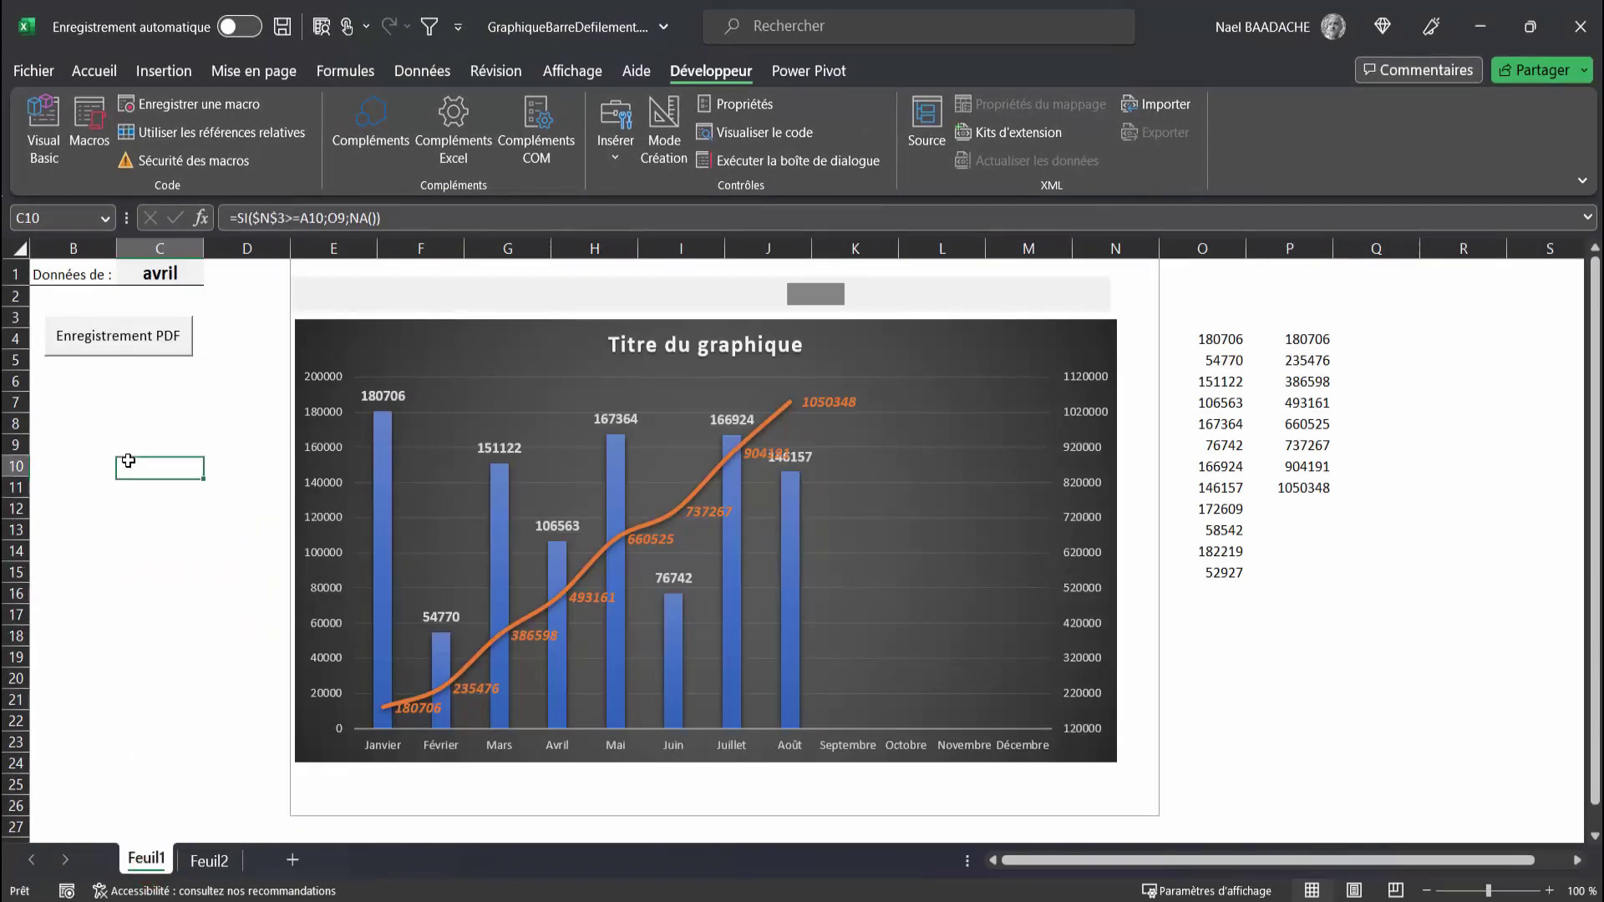
Run the PDF export again into a new folder 'Dossier1' and dismiss the 'Dossier Créé !!' message.
left_click(128, 344)
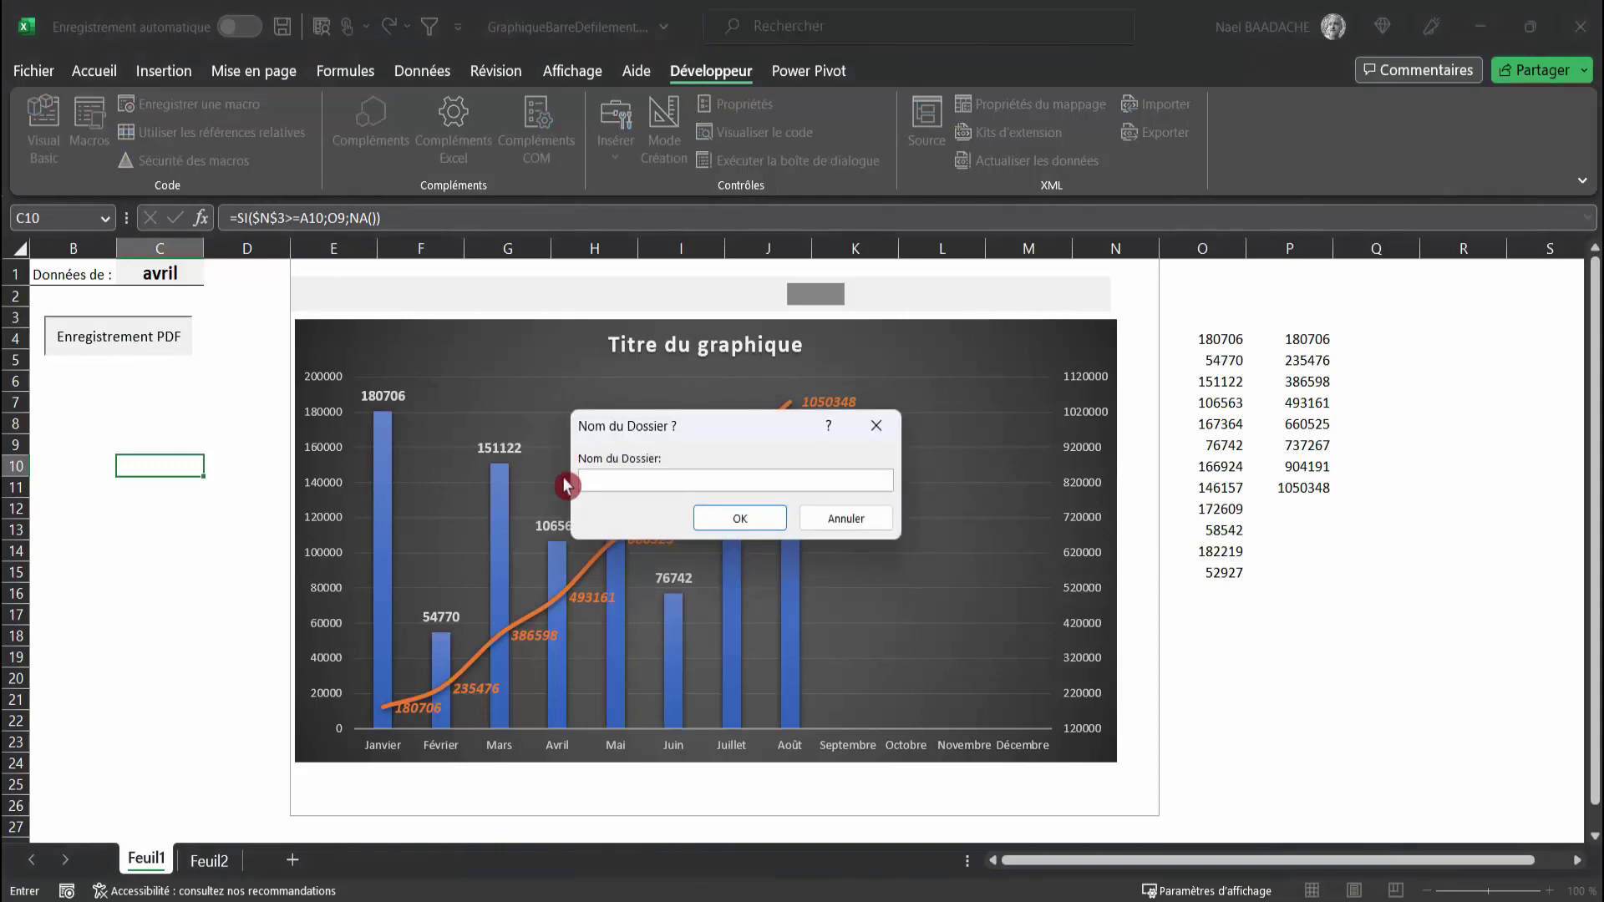
left_click_drag(691, 423, 644, 397)
type("Dossier1")
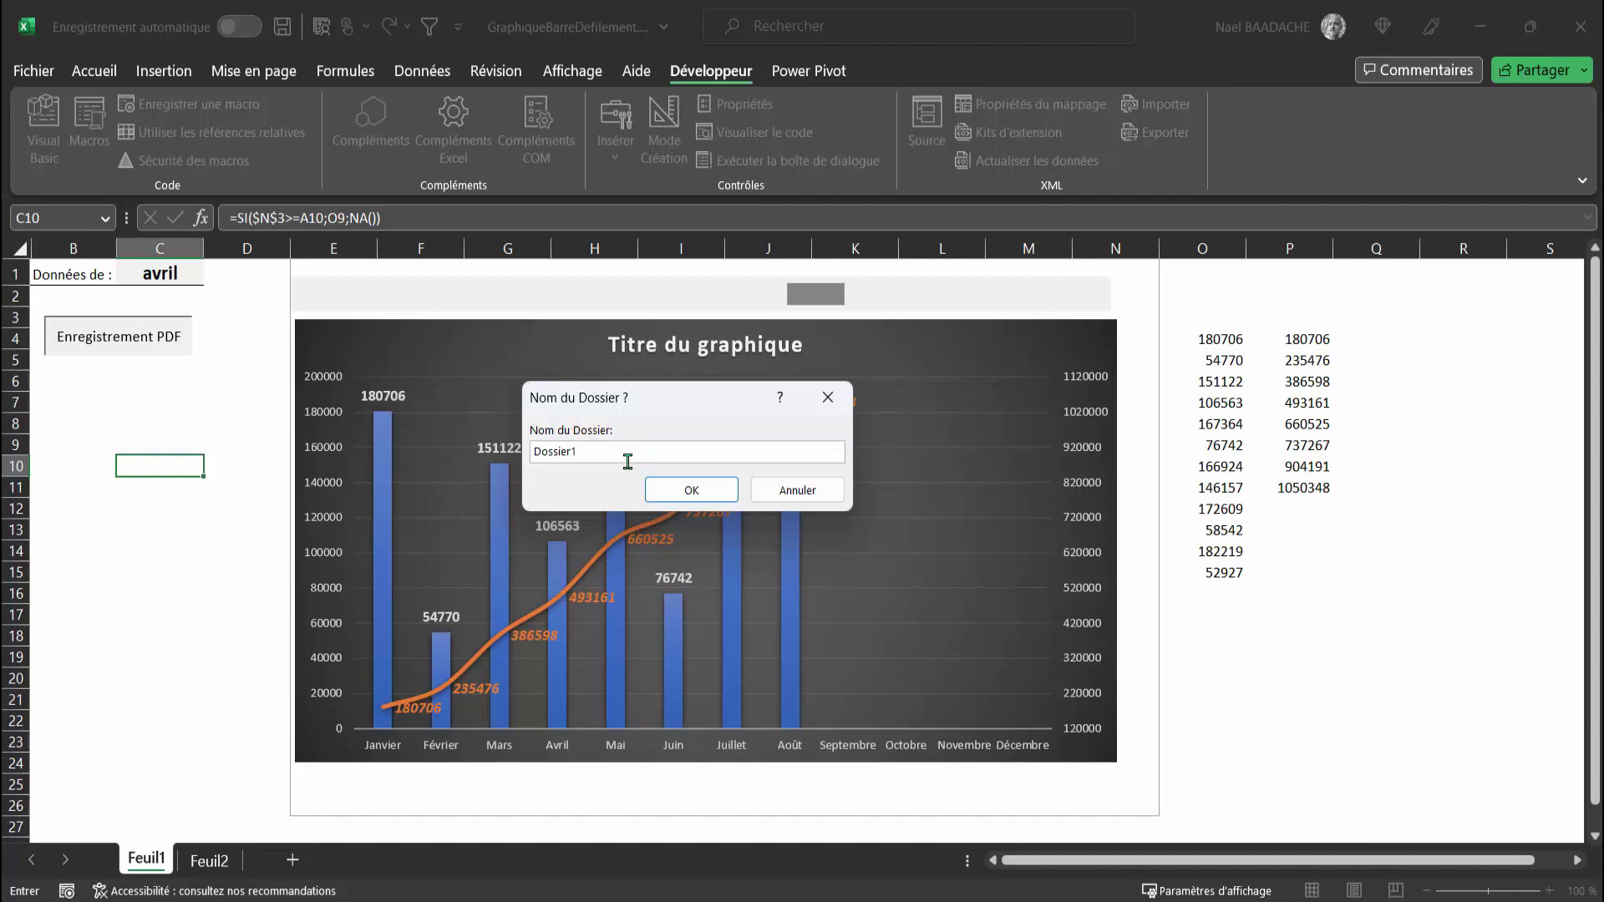
left_click(686, 494)
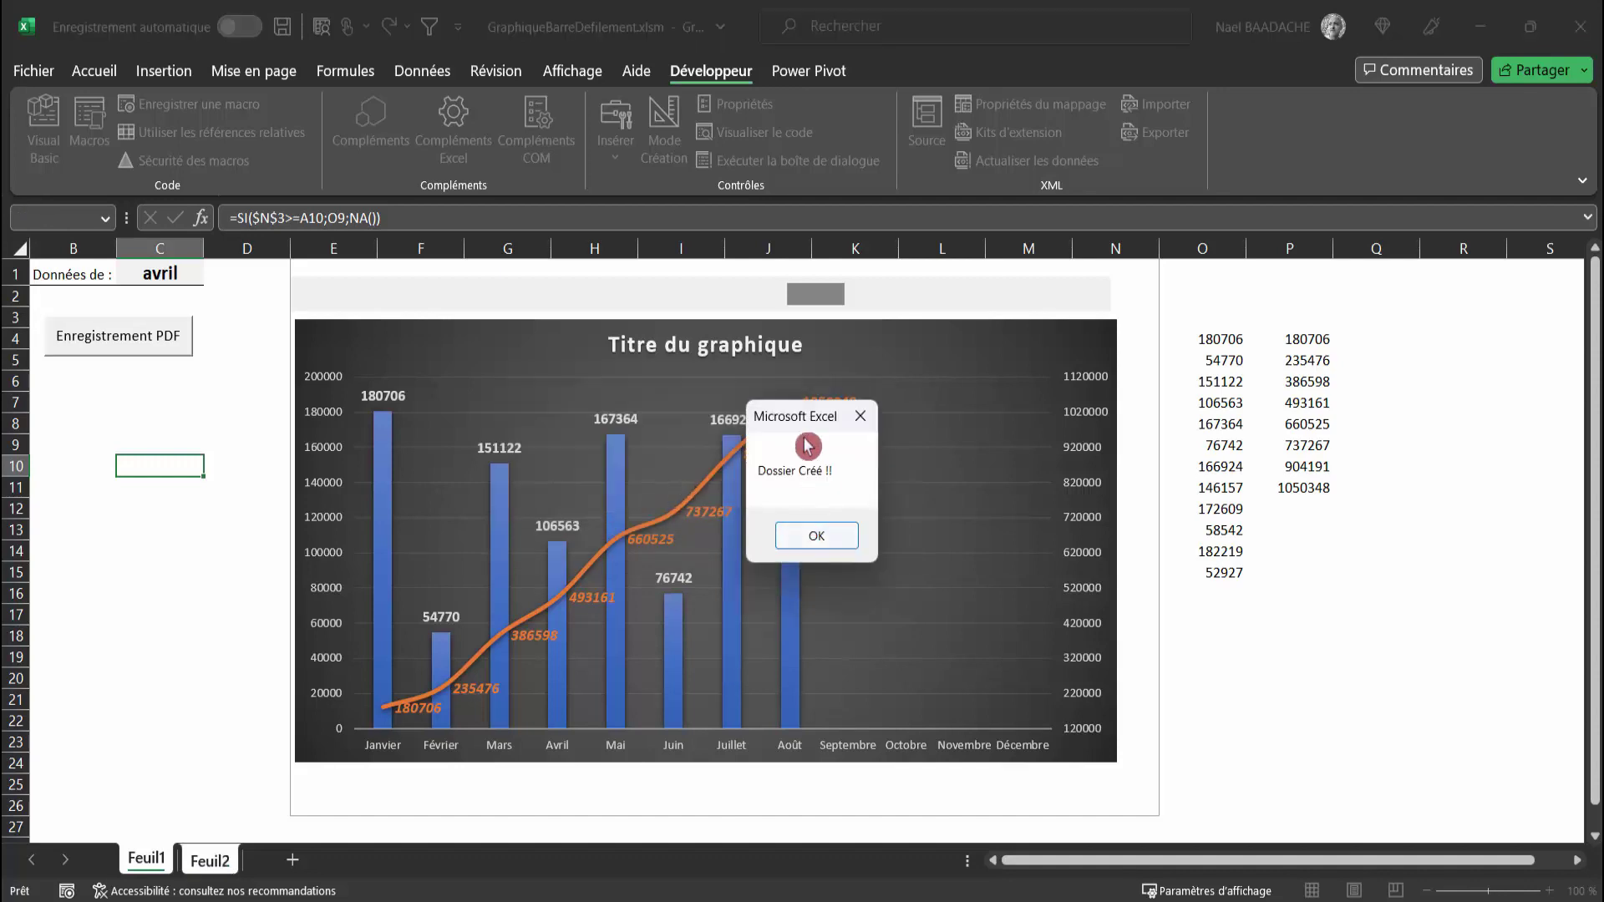
left_click_drag(809, 419, 704, 386)
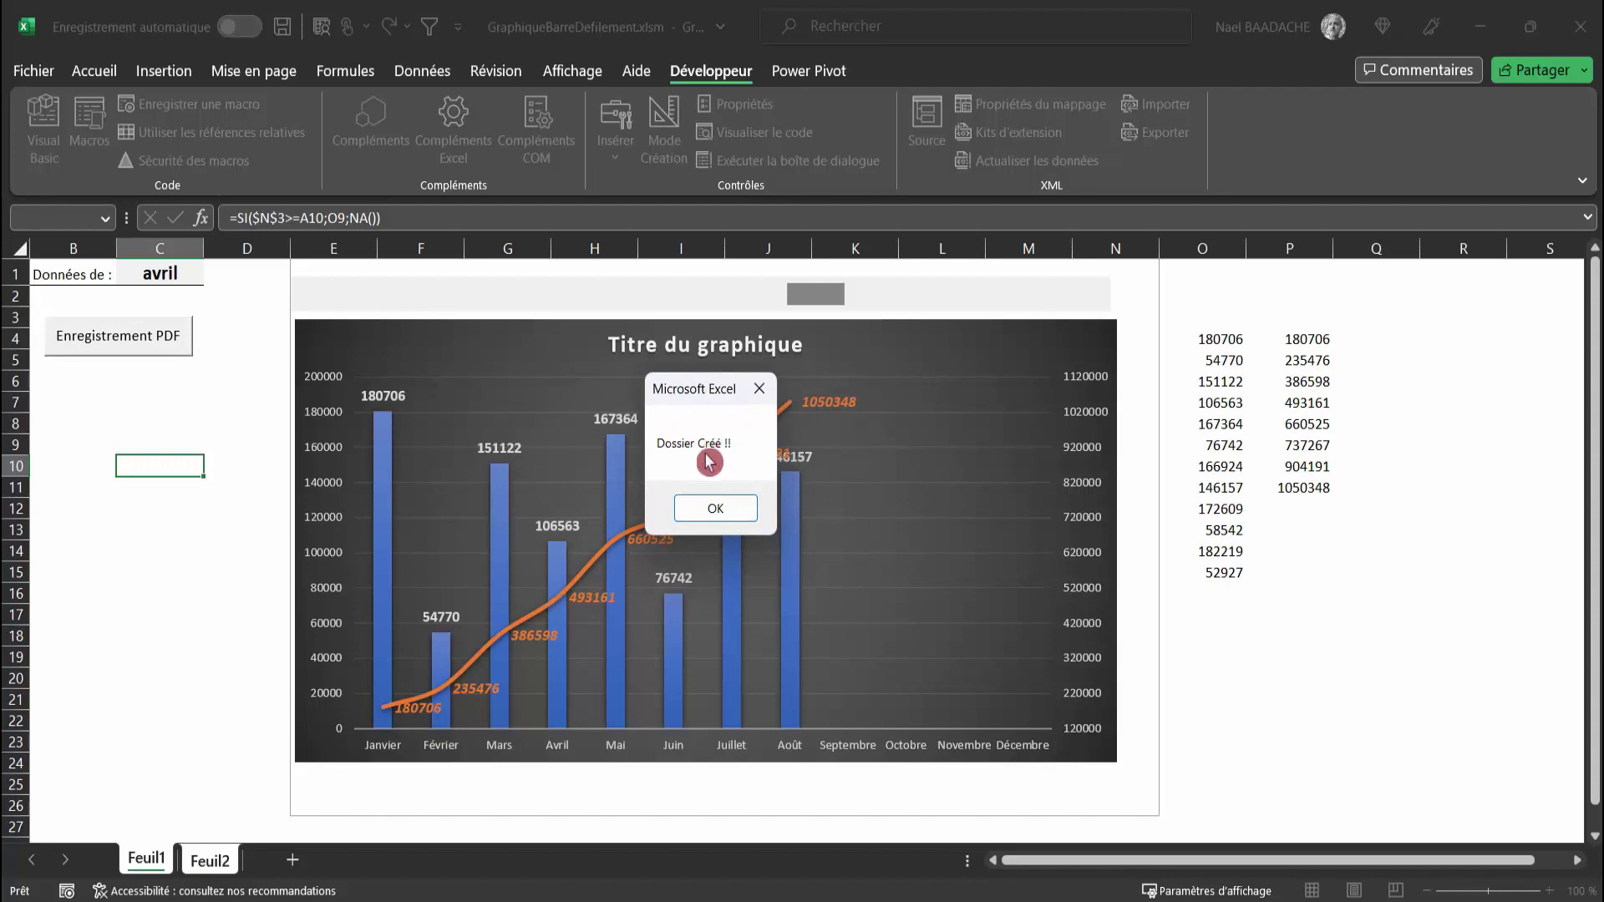
left_click(724, 525)
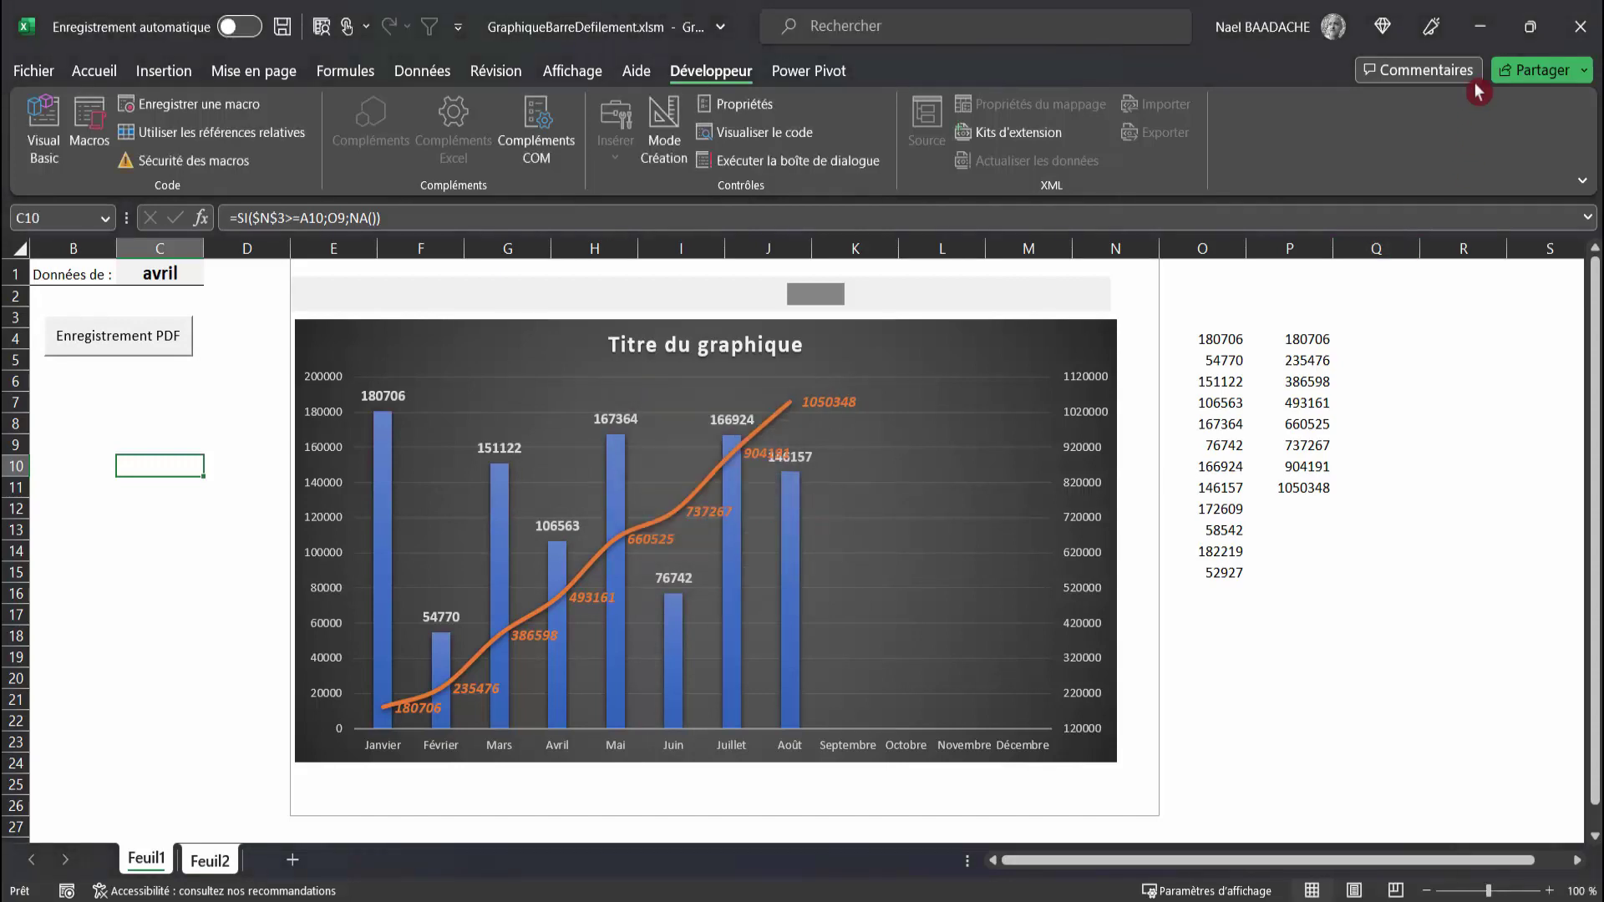
Minimize Excel and the VBA editor, then open the desktop folder Dossier1 containing Données de_avril.pdf.
left_click(1482, 31)
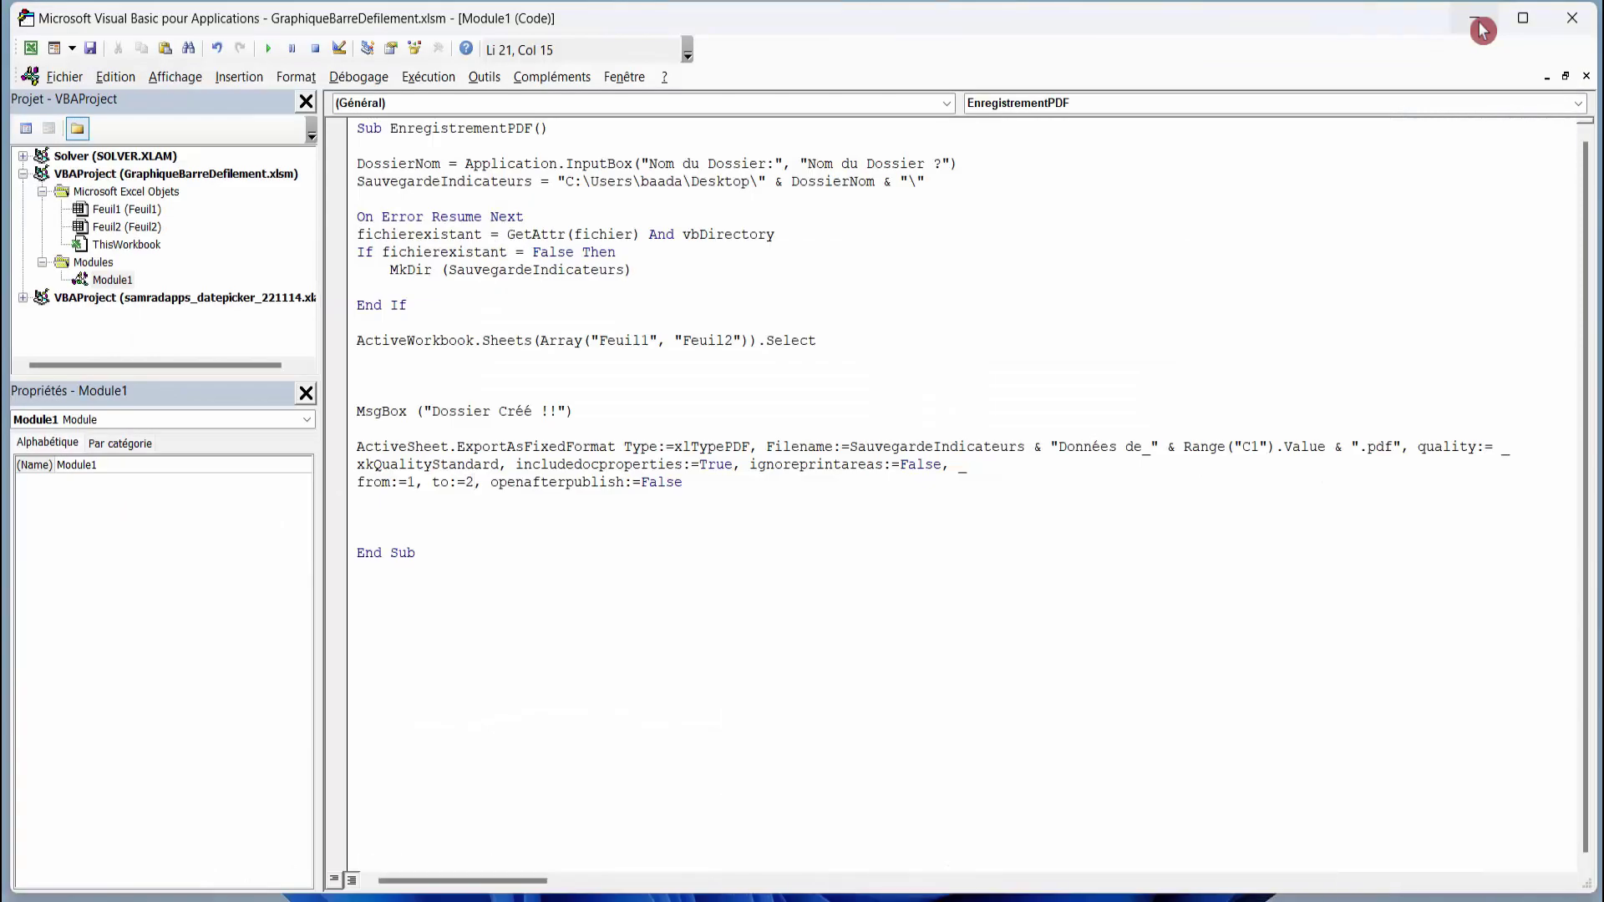
left_click(1484, 30)
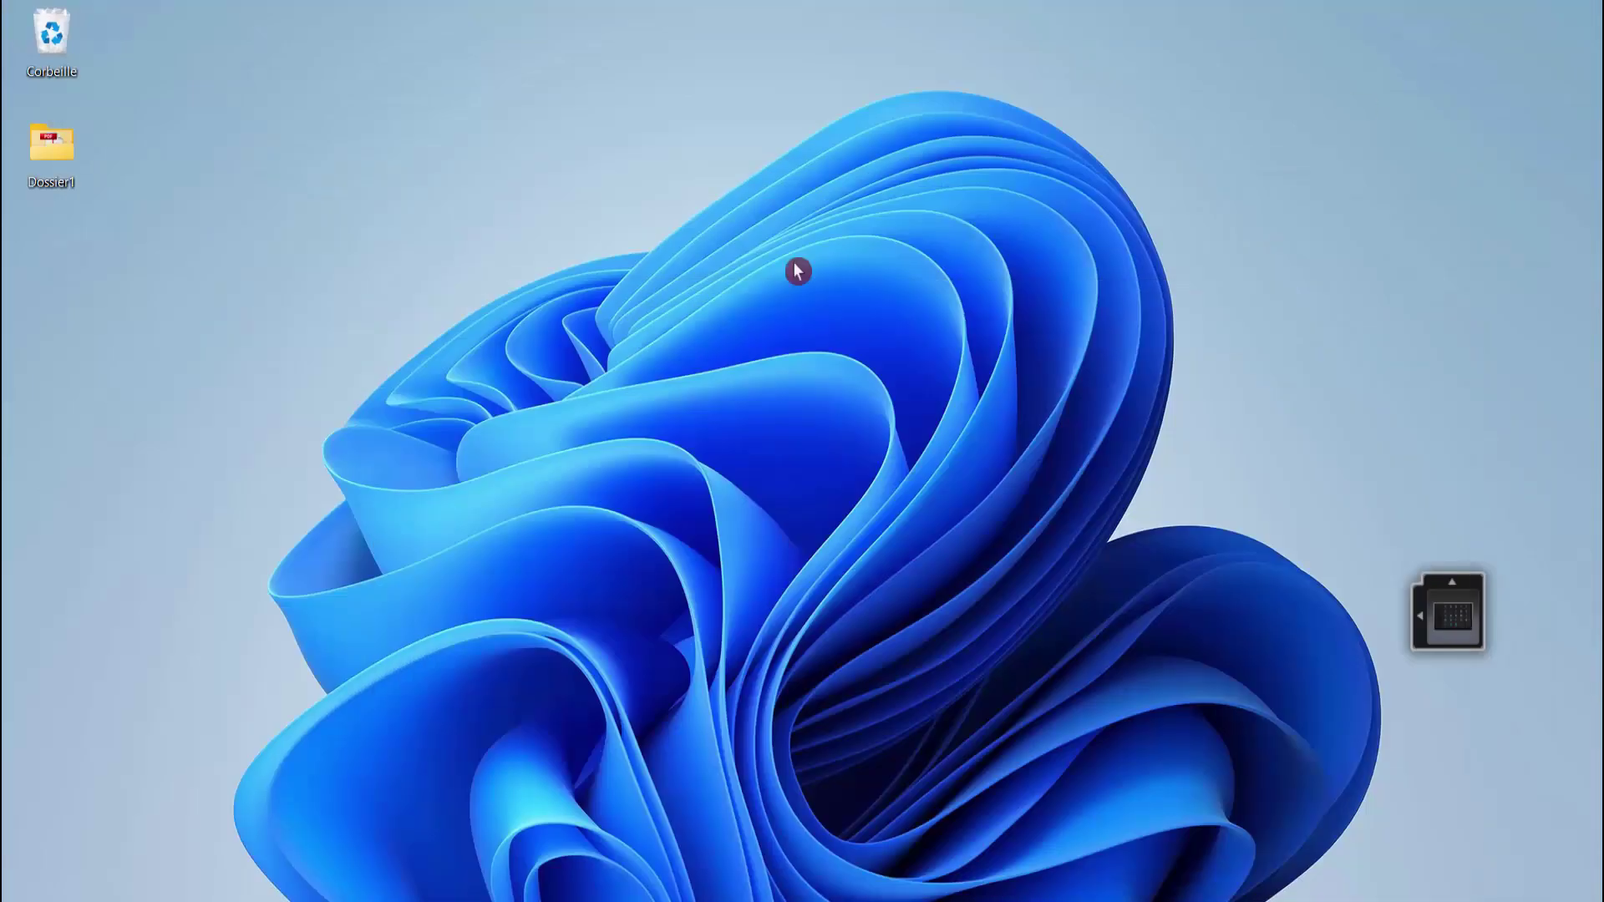
double_click(57, 151)
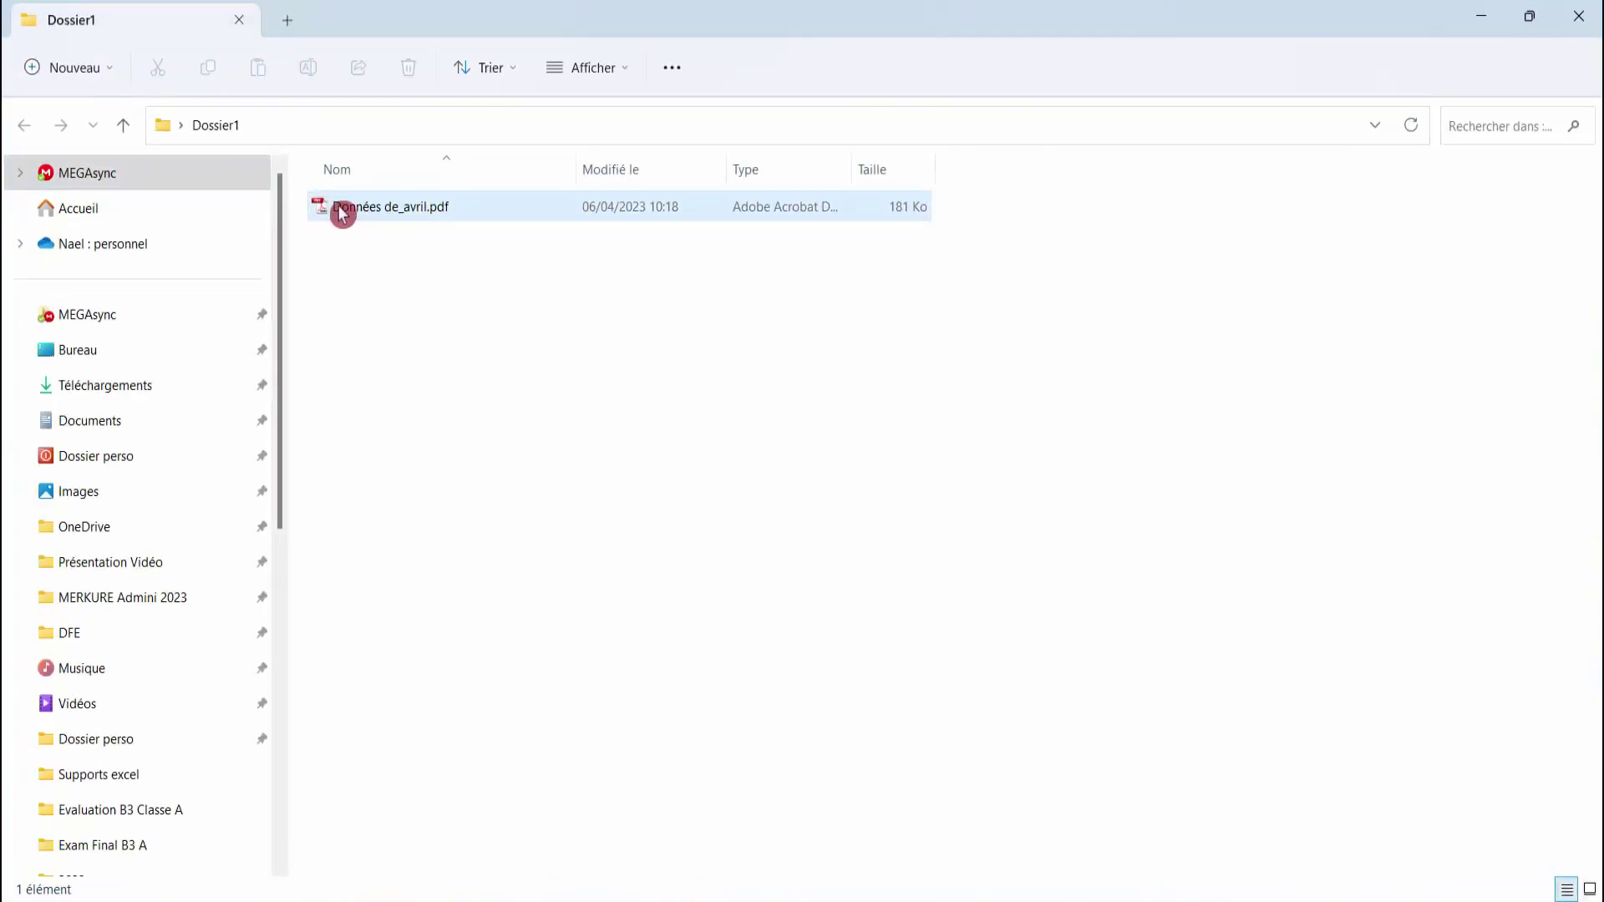
Open Données de_avril.pdf in Acrobat, check the Feuil2 discount tables on page 2, then close it.
double_click(408, 219)
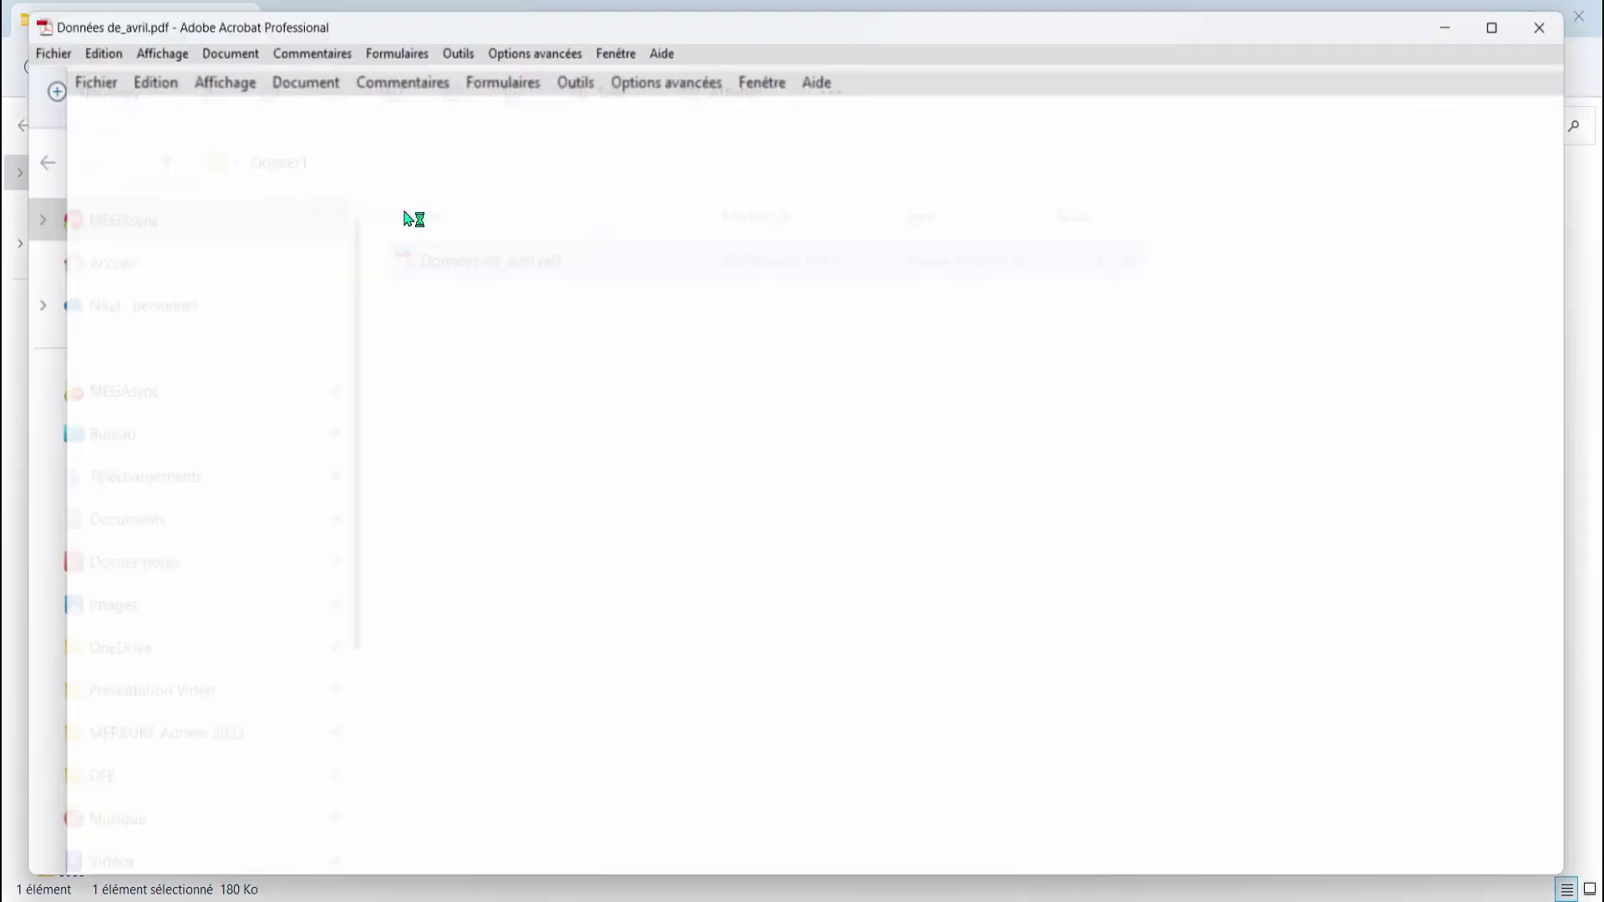
scroll(844, 320, "down", 2)
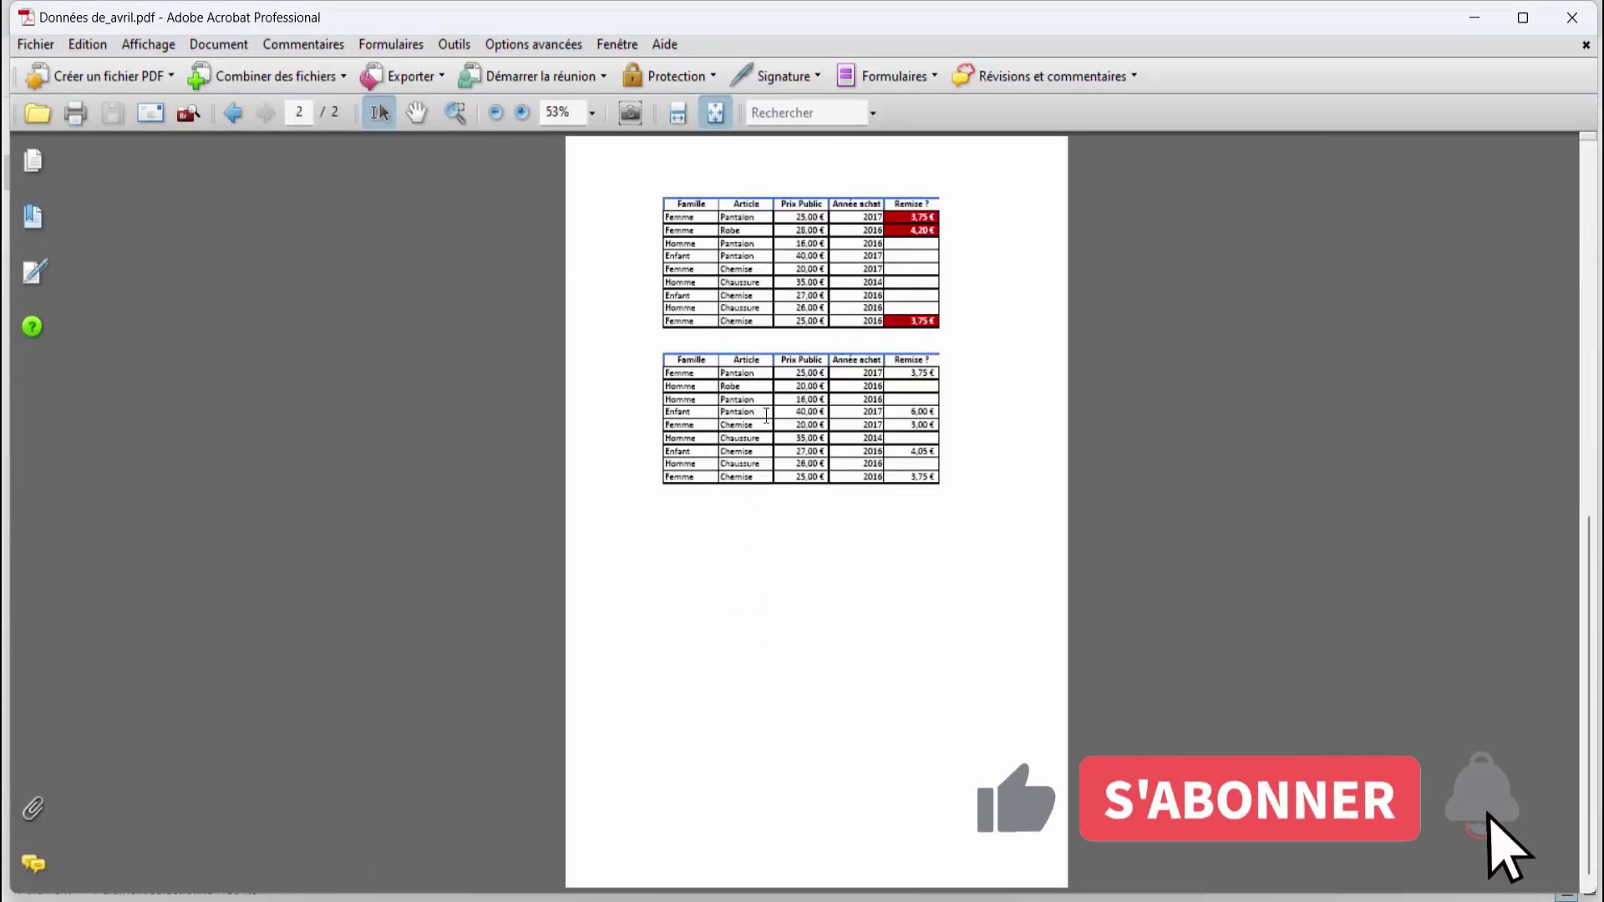
left_click(1572, 17)
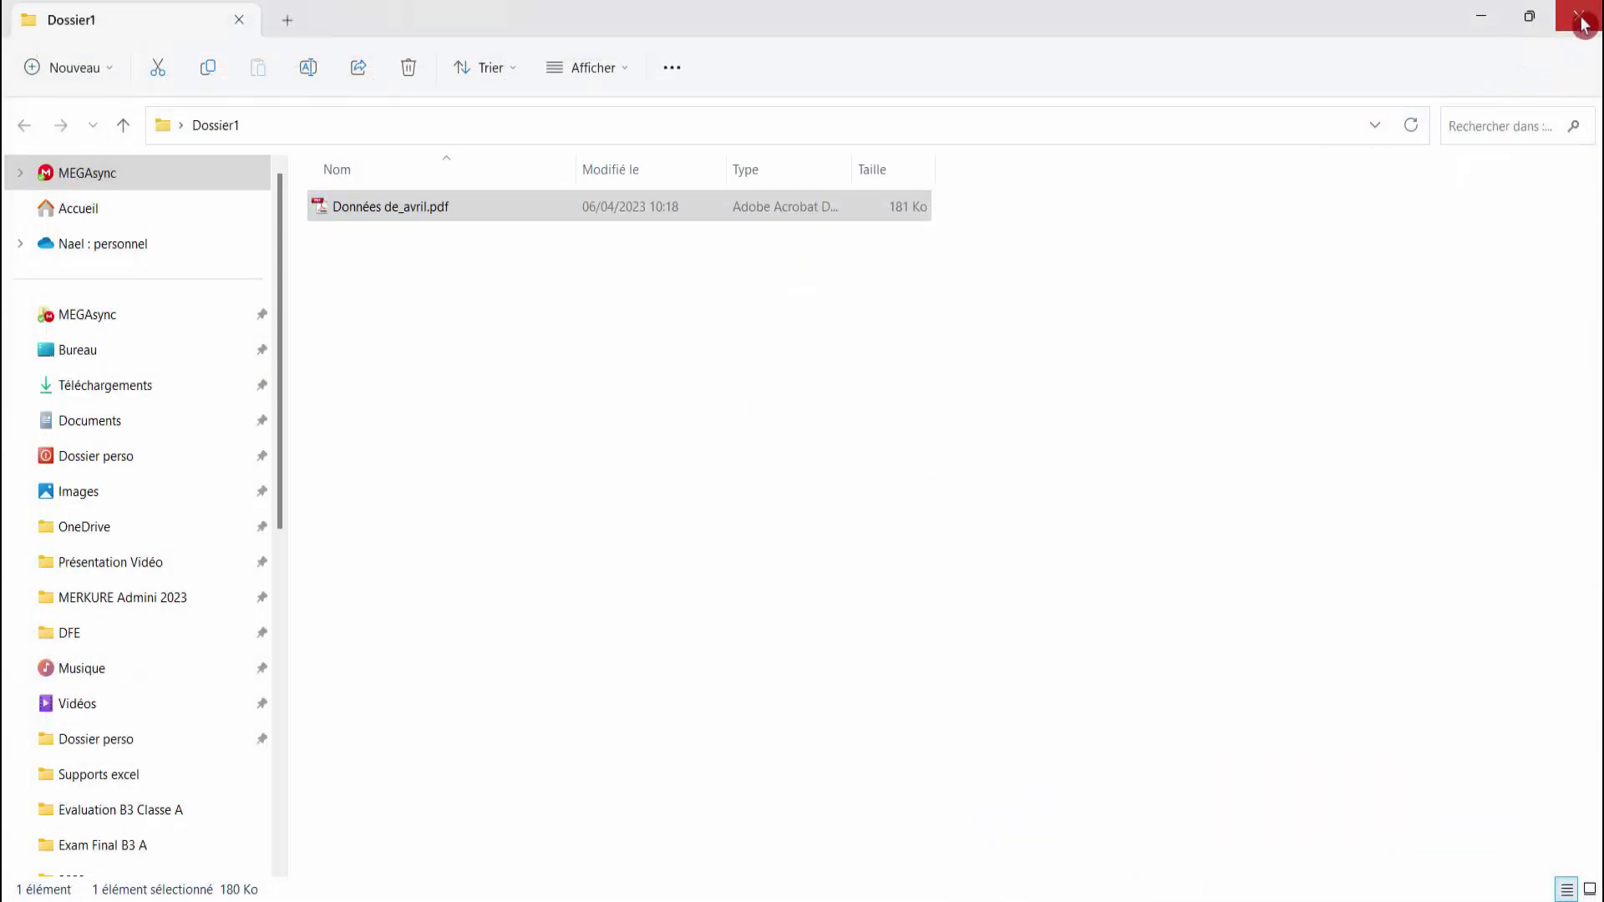
Close Dossier1, rerun the PDF export macro in Excel, and bring up Module1's EnregistrementPDF code.
left_click(1579, 17)
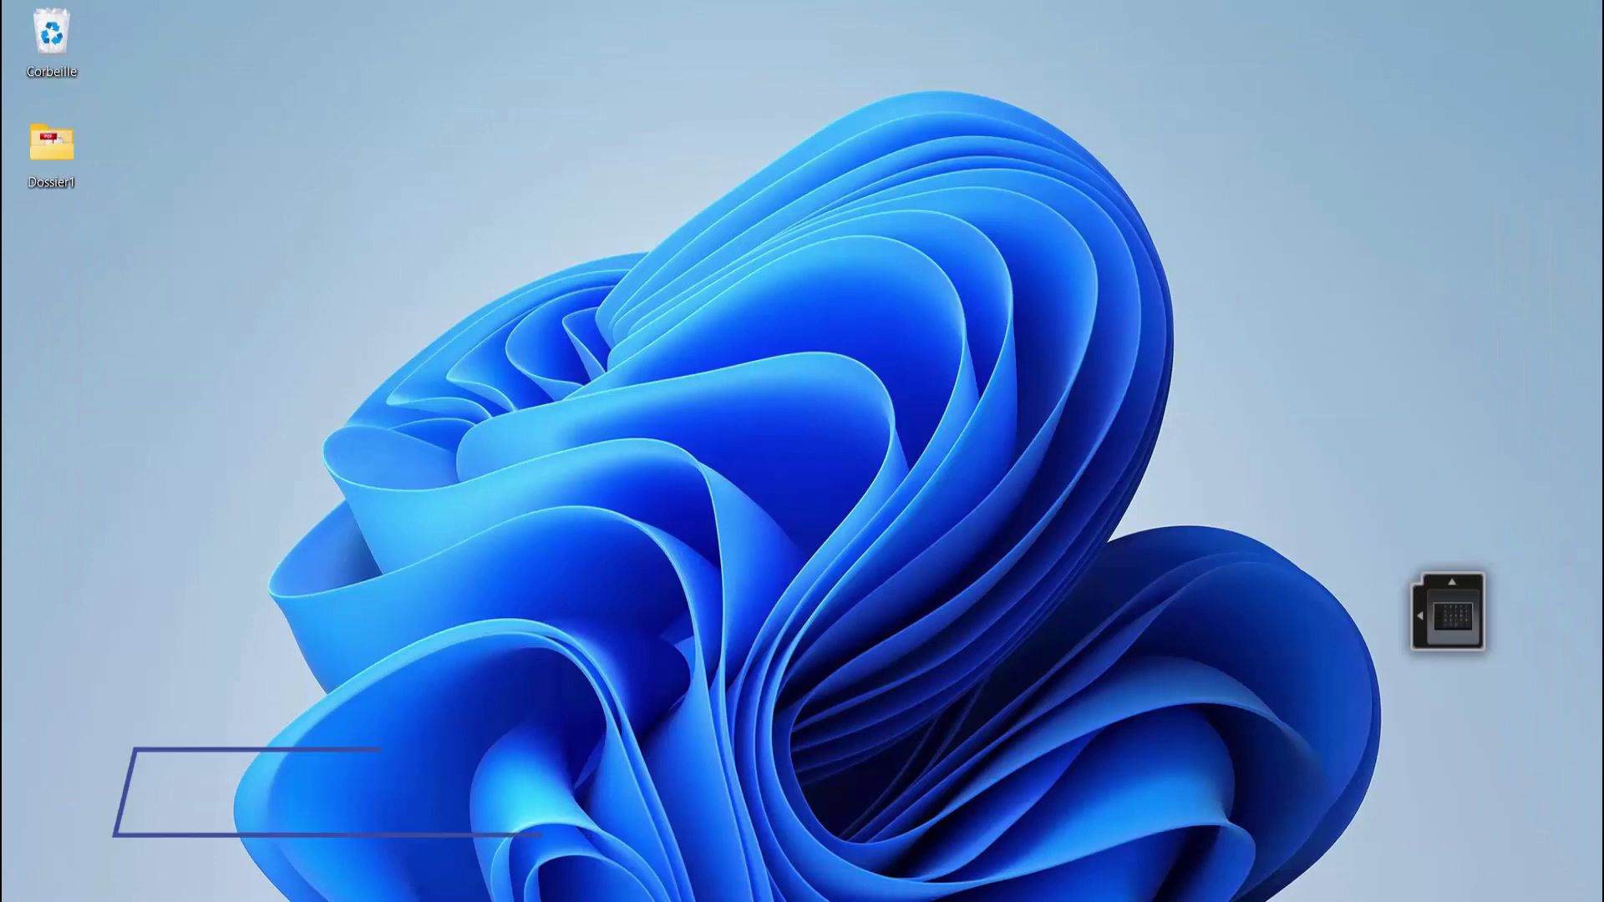
left_click(1084, 830)
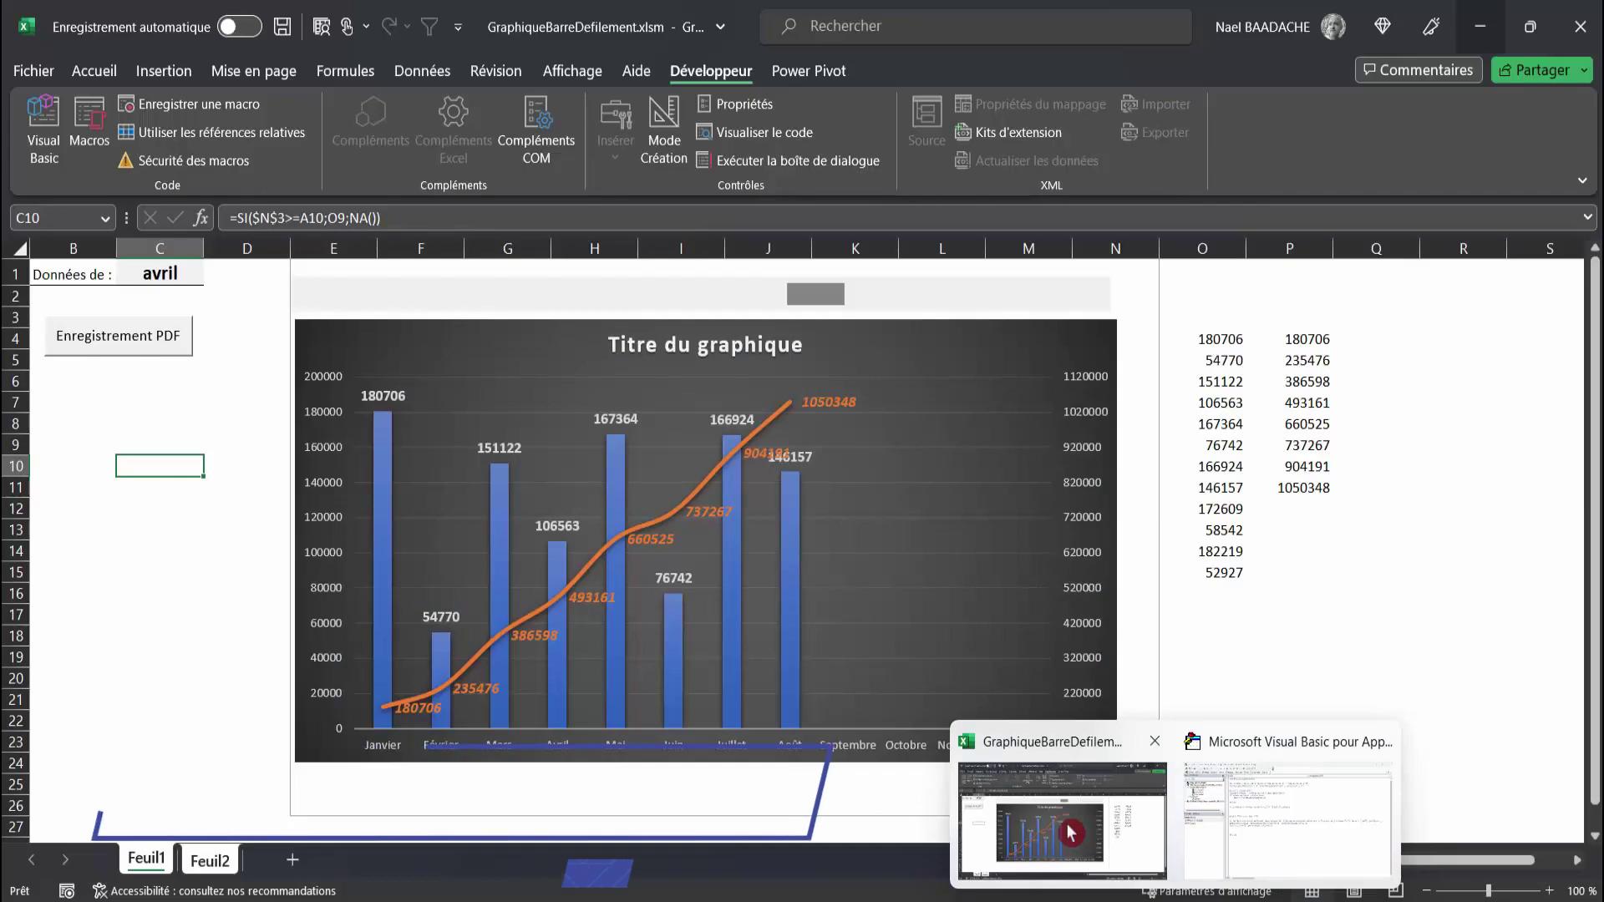
left_click(138, 345)
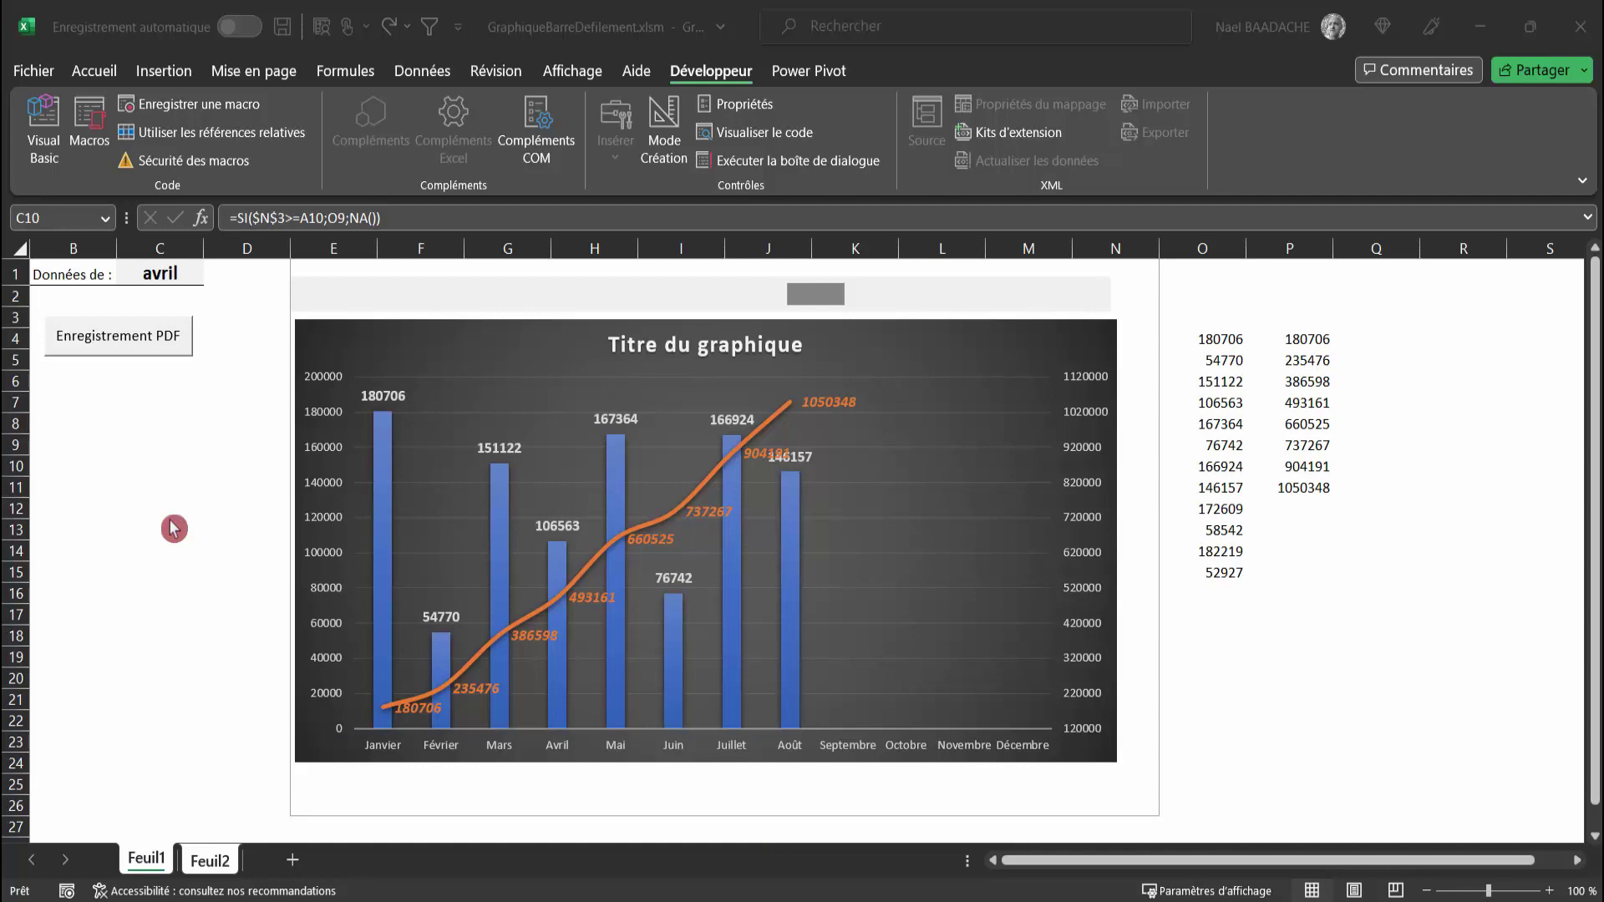
left_click(706, 69)
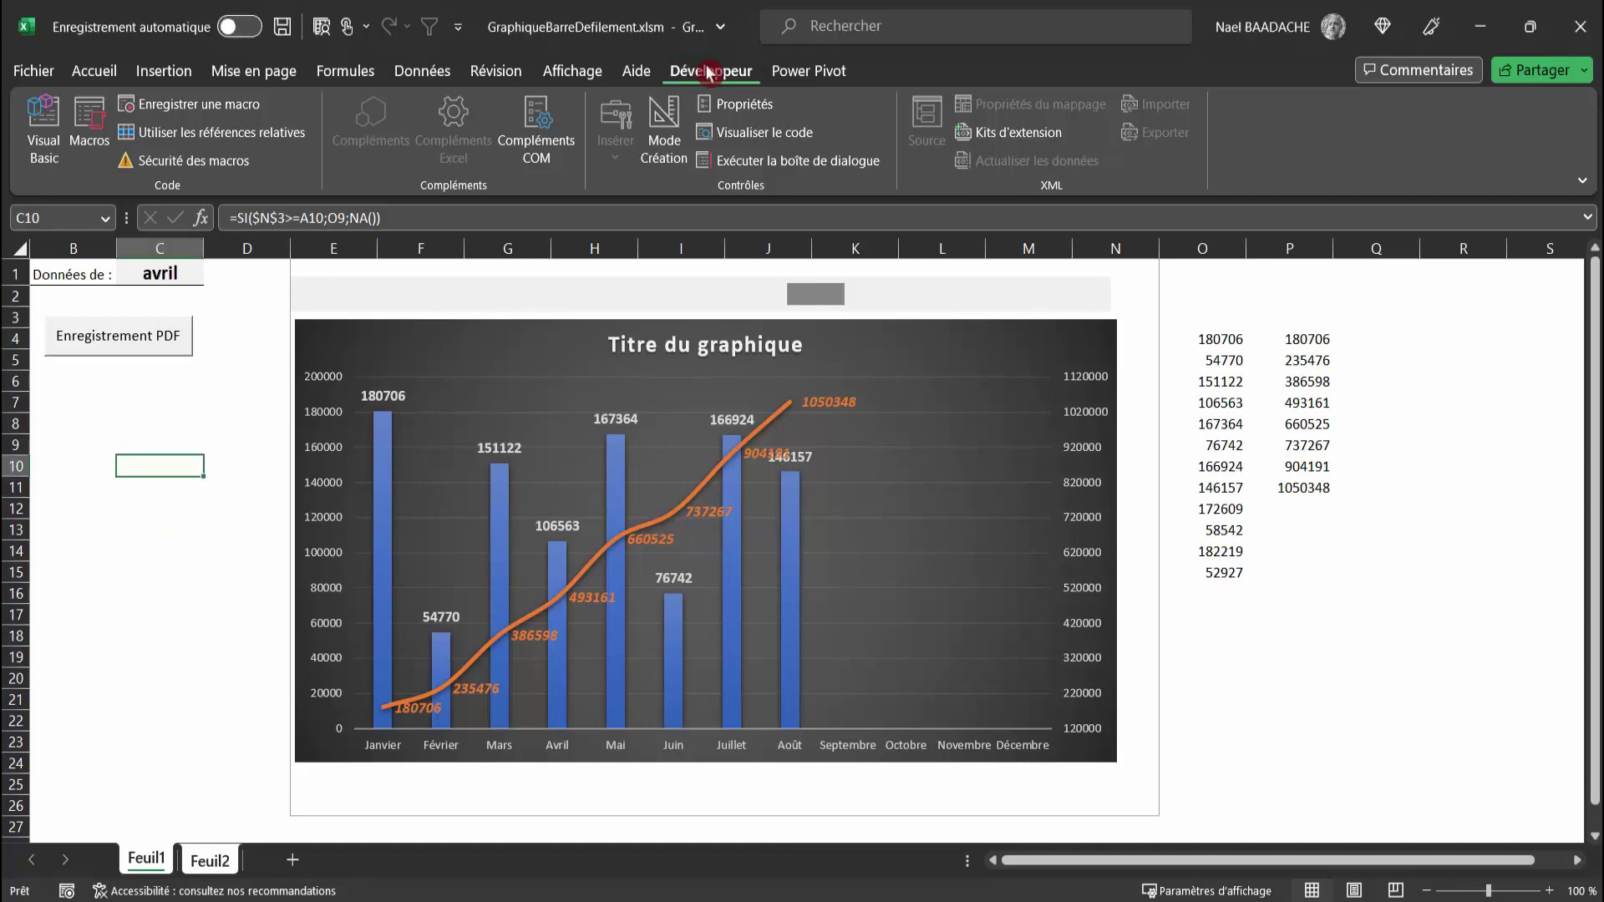
left_click(56, 117)
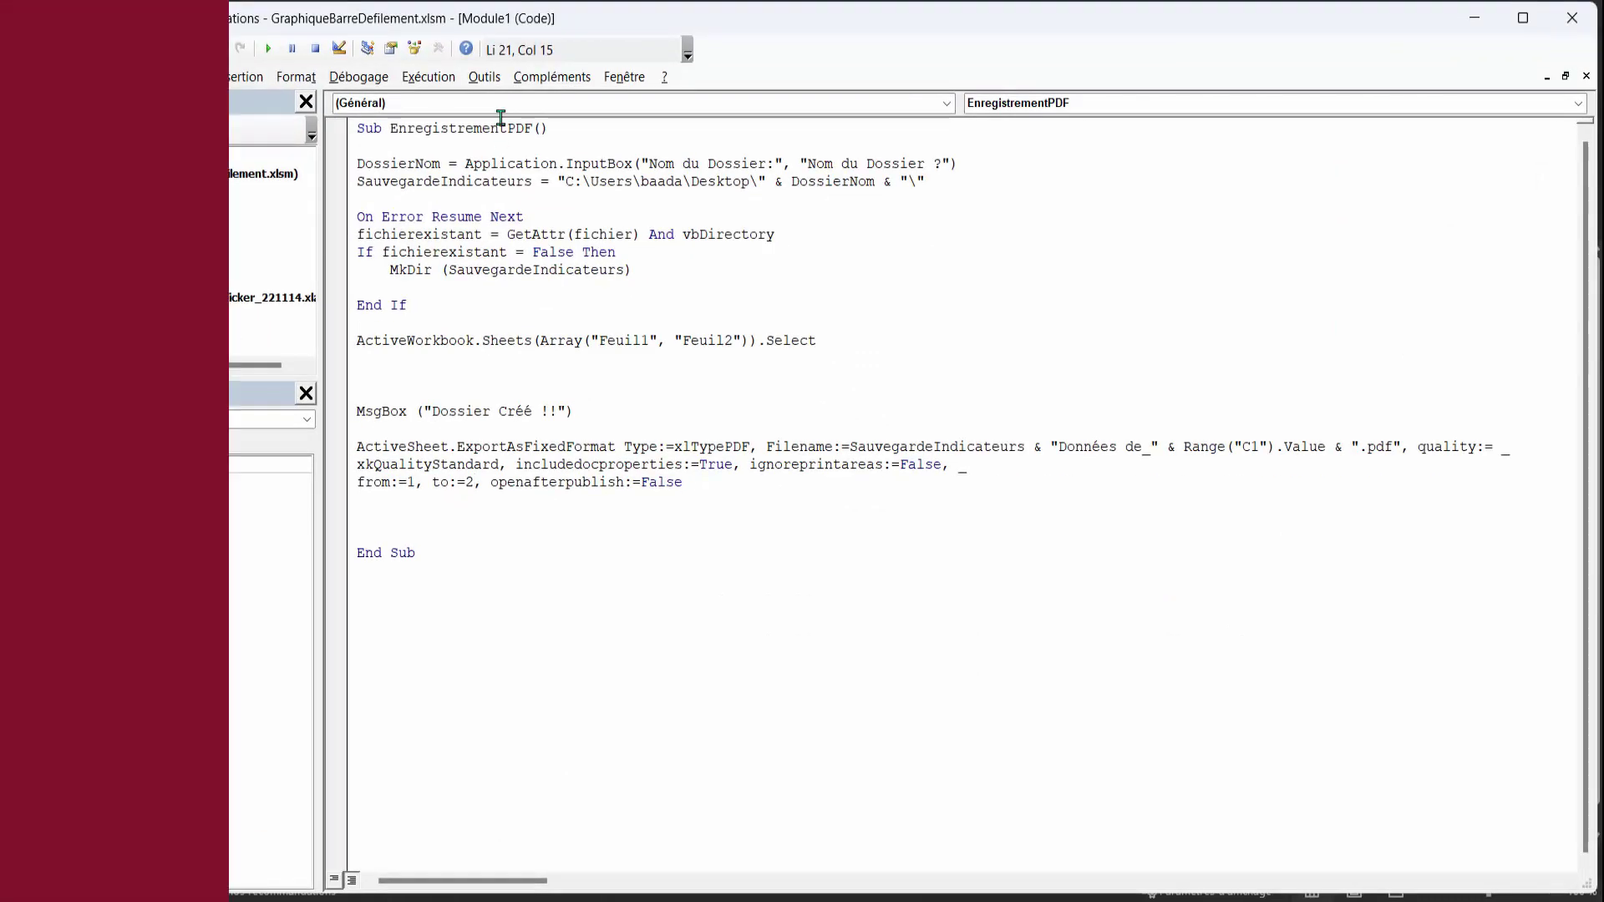